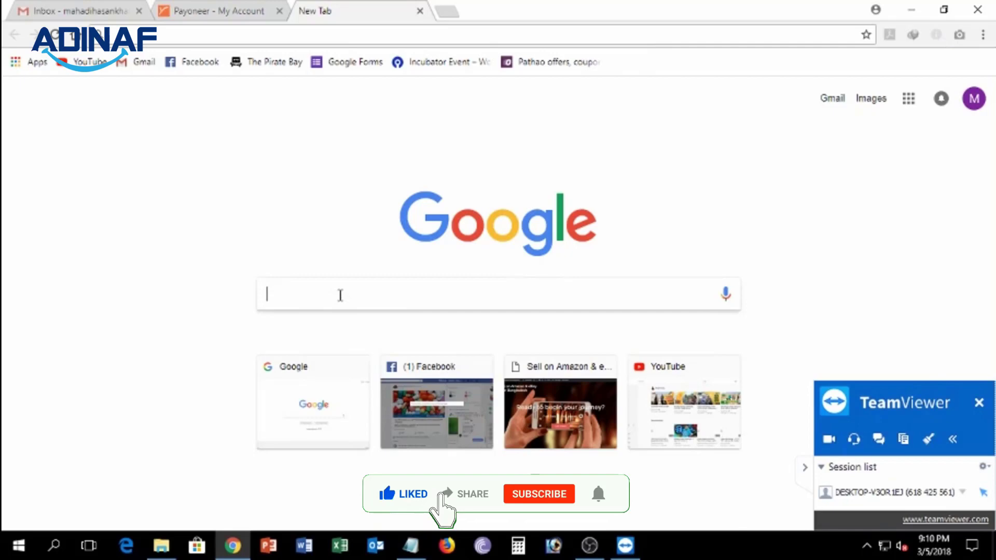
Search Google for 'seller central amazon us'.
text(seller )
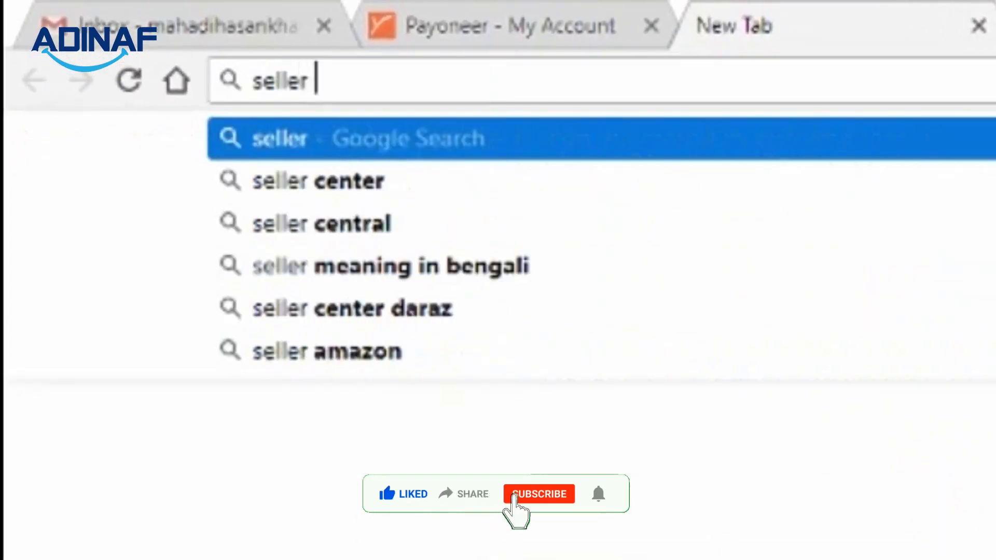
text(central amazon us)
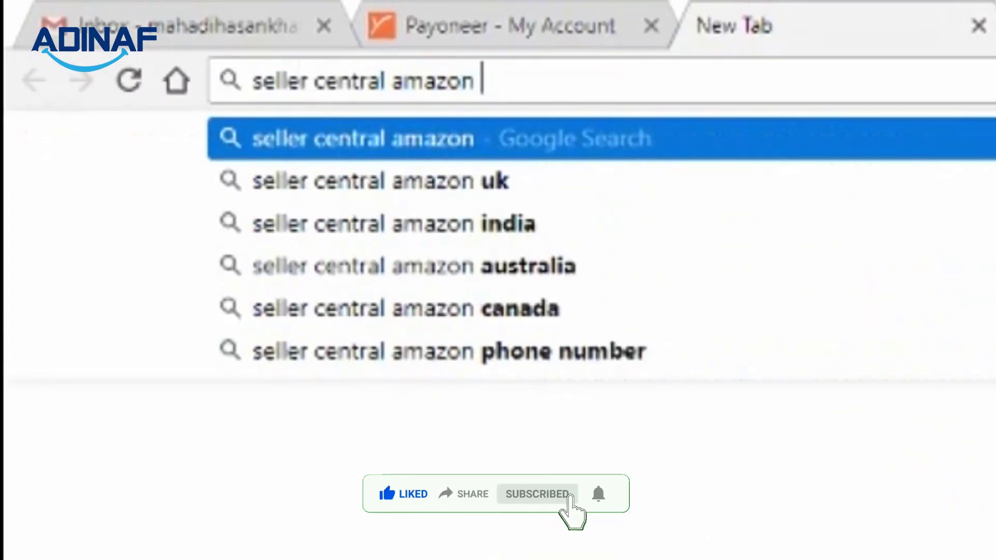
key(Return)
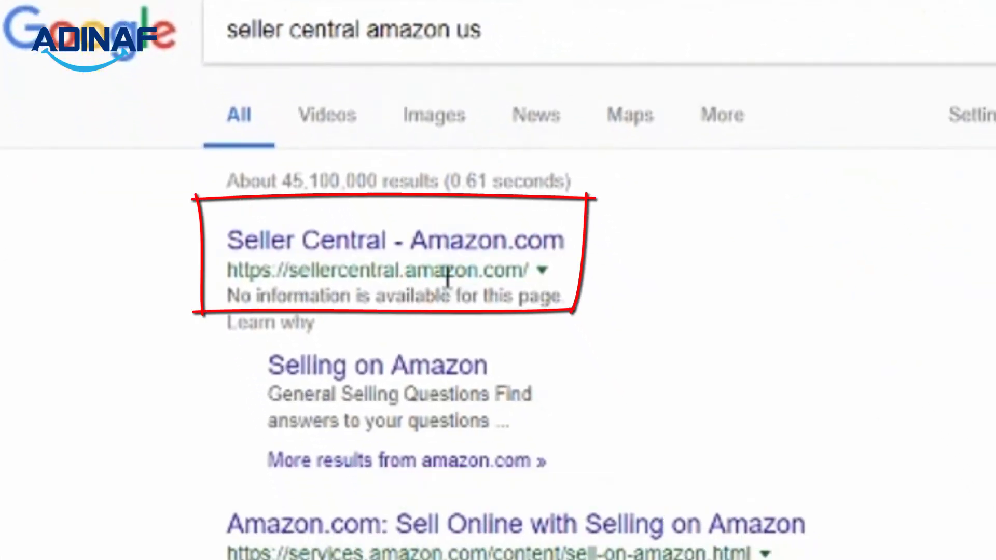
Go from the Seller Central result through Register now and Start selling to the create-account option.
click(332, 240)
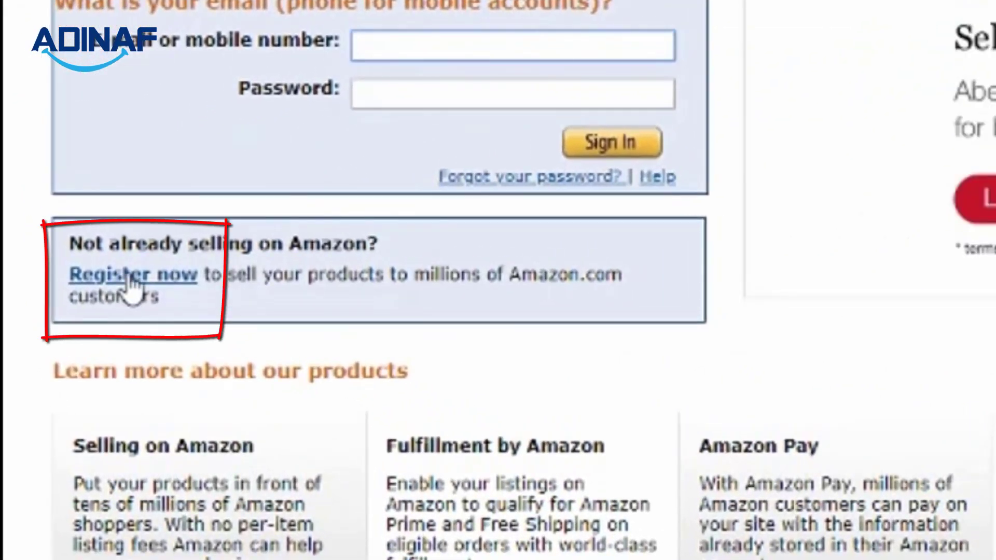
click(129, 278)
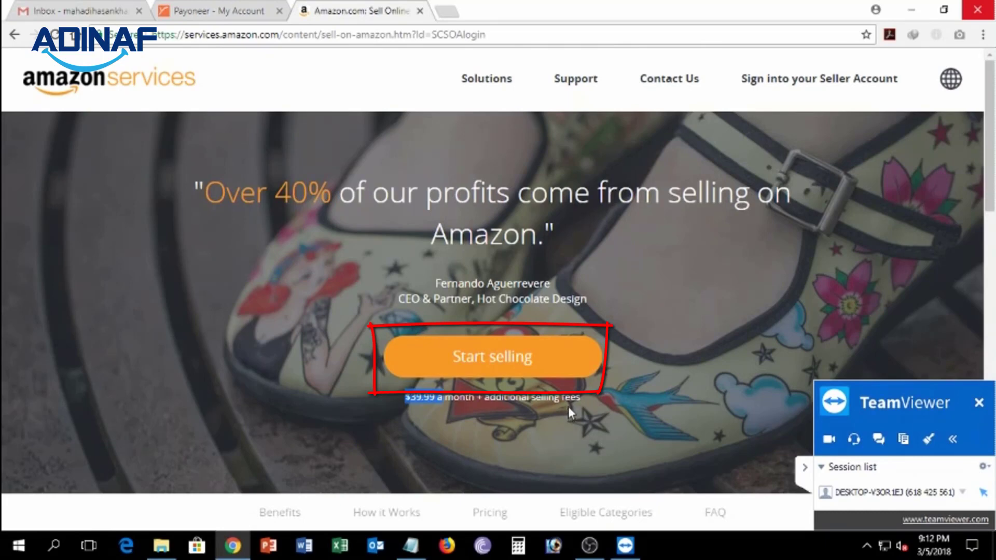
click(476, 363)
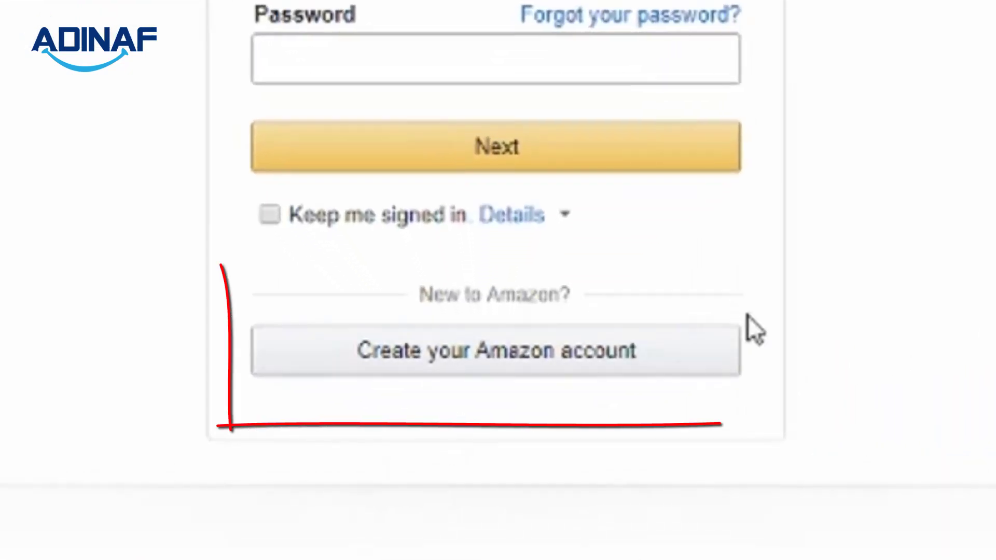
click(543, 365)
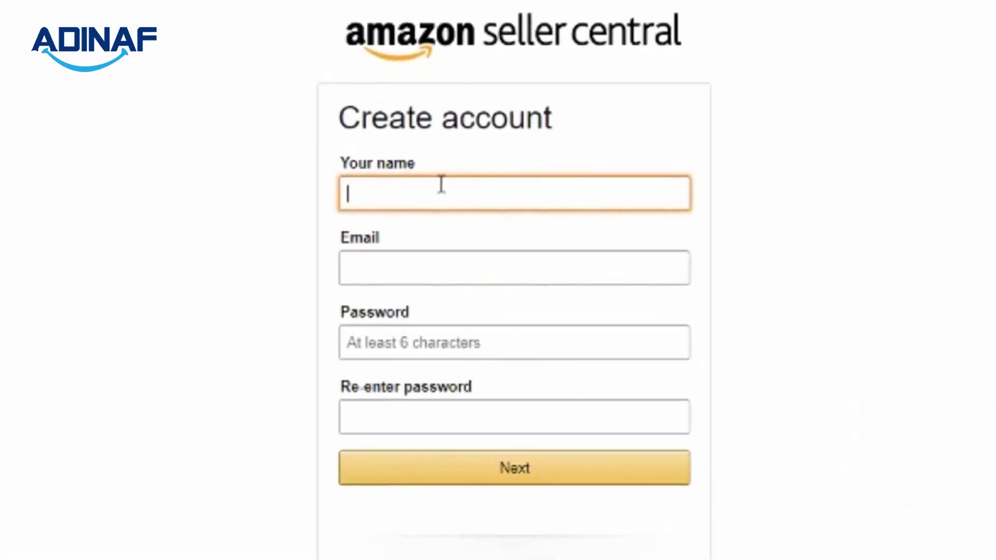
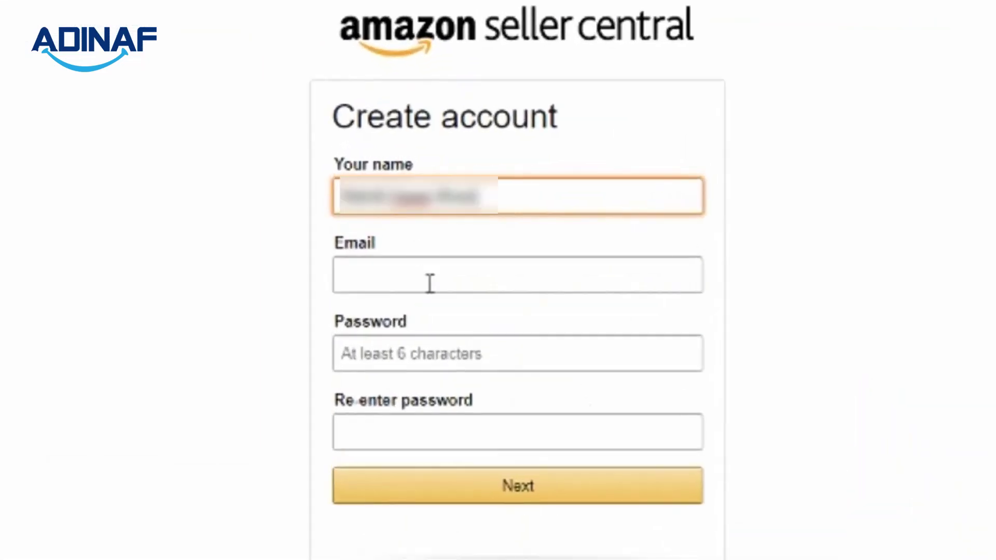
Enter the seller's name, pasted e-mail address and matching password twice, then submit.
click(407, 278)
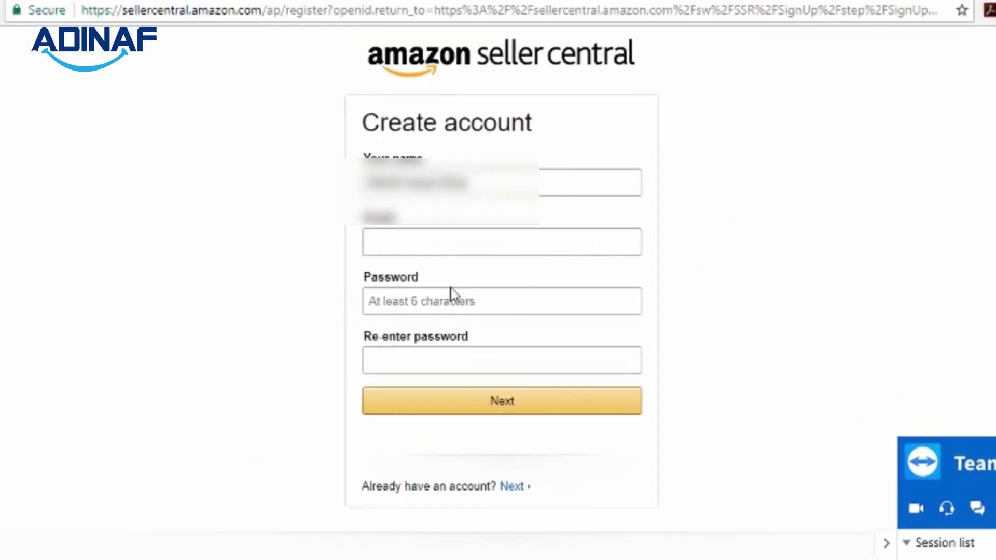
click(425, 278)
key(ctrl+v)
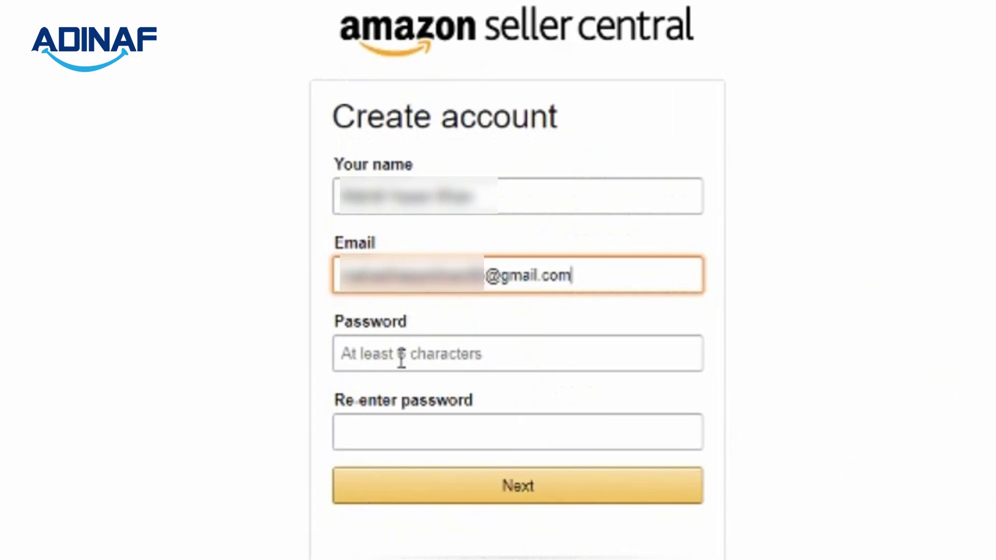
click(410, 366)
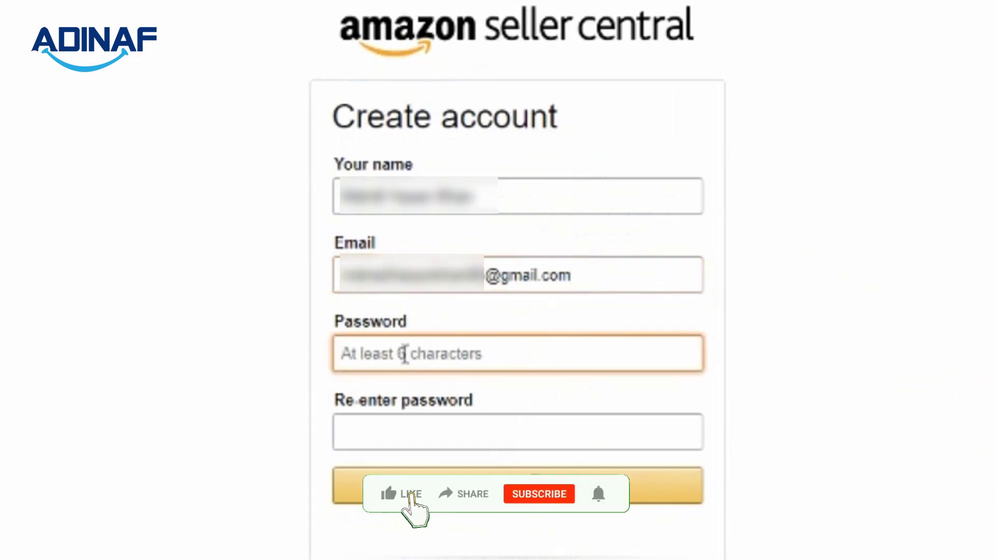
text(•••)
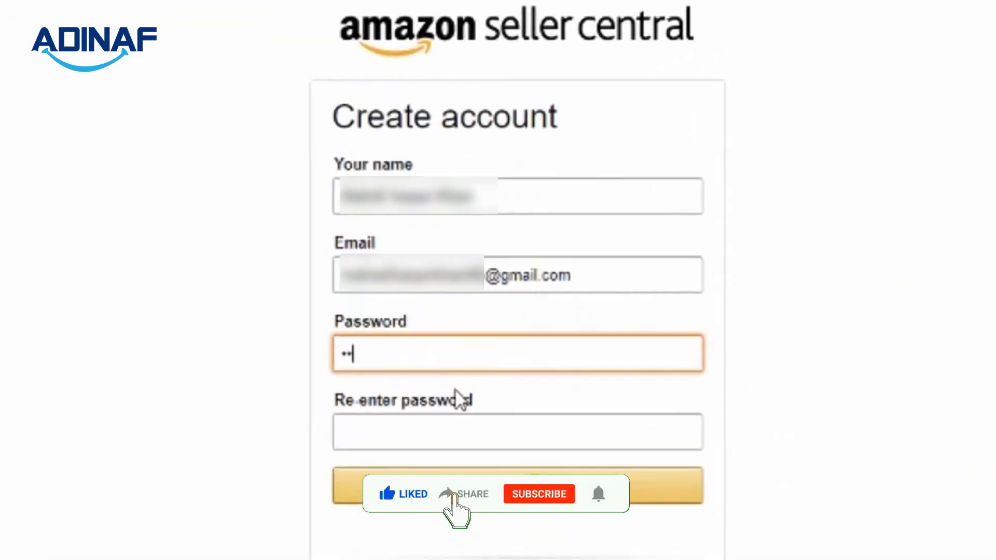
text(••)
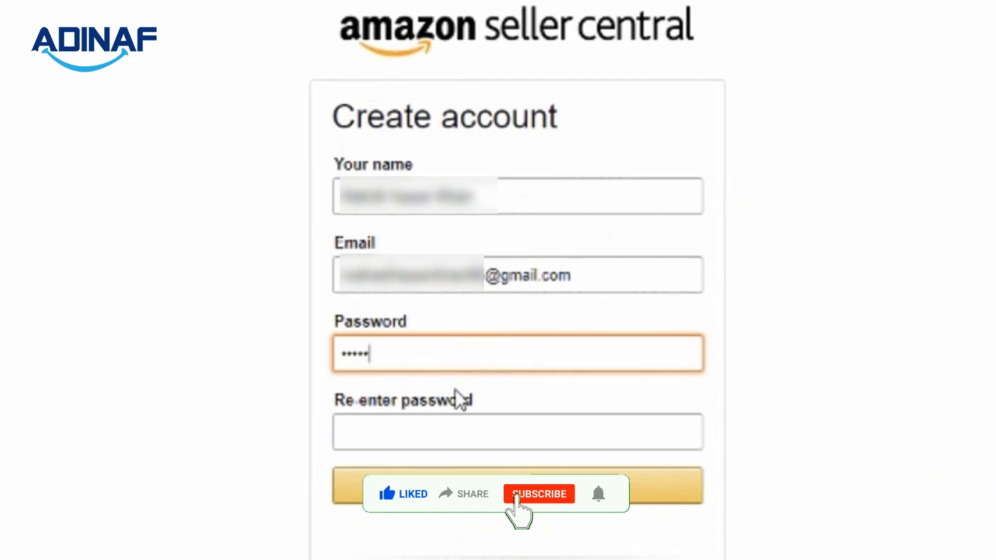
text(••••)
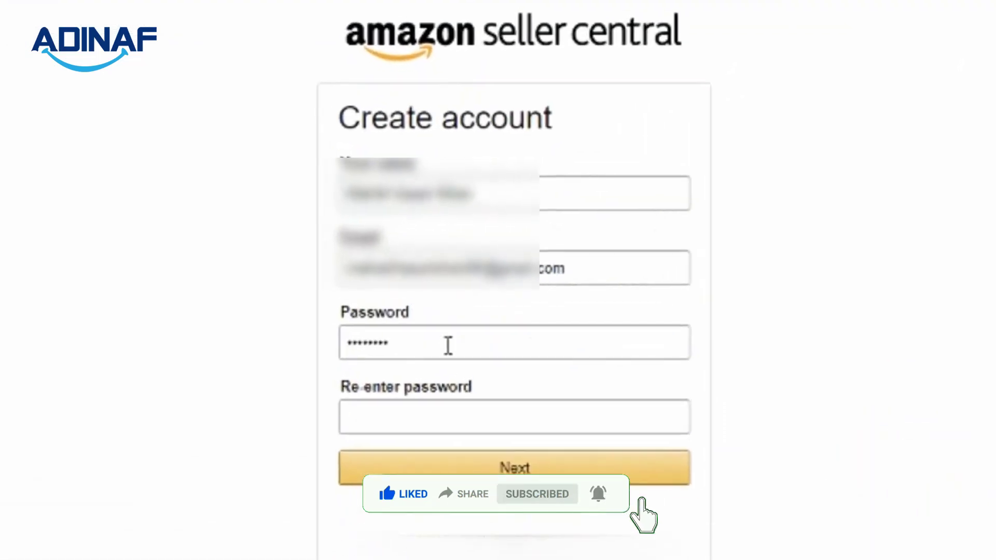
click(407, 427)
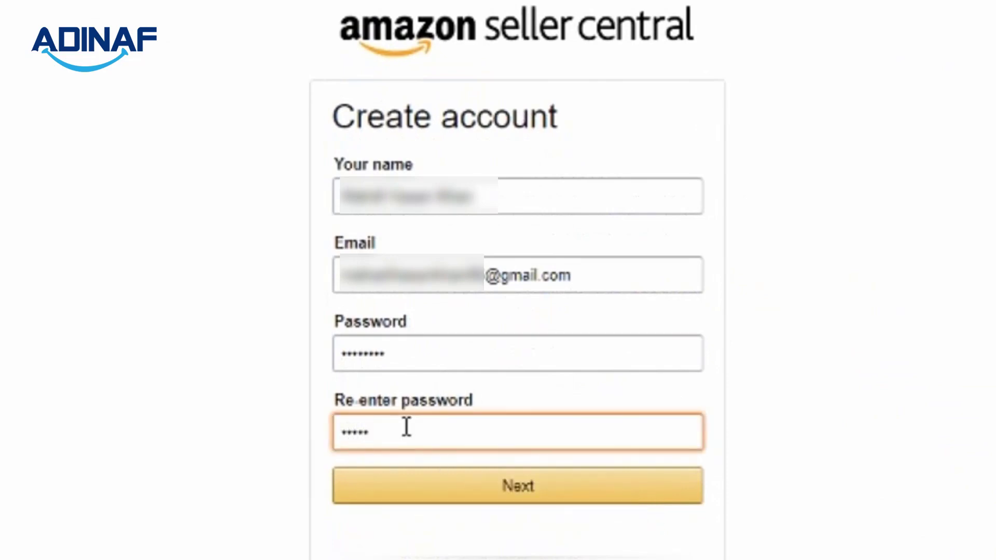
text(•••••••••)
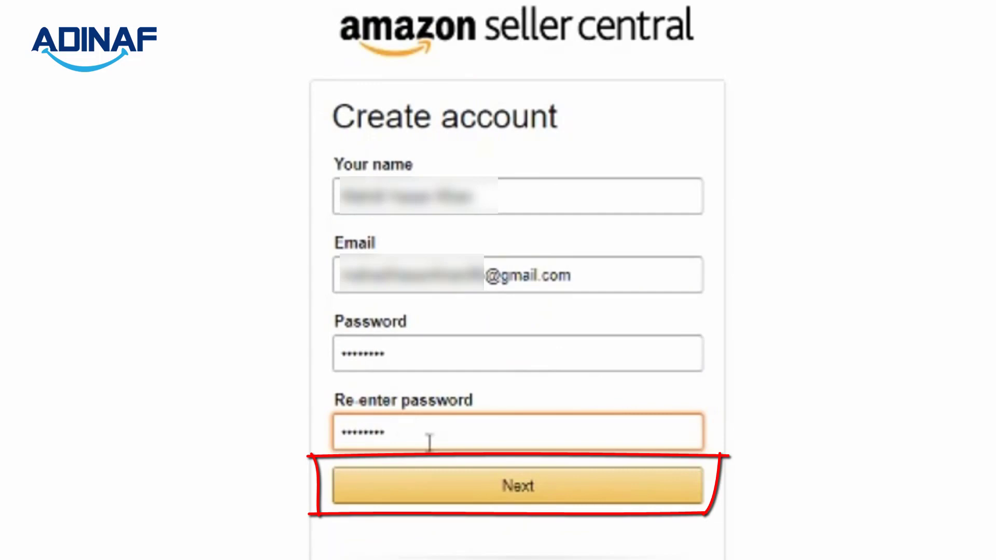
click(467, 491)
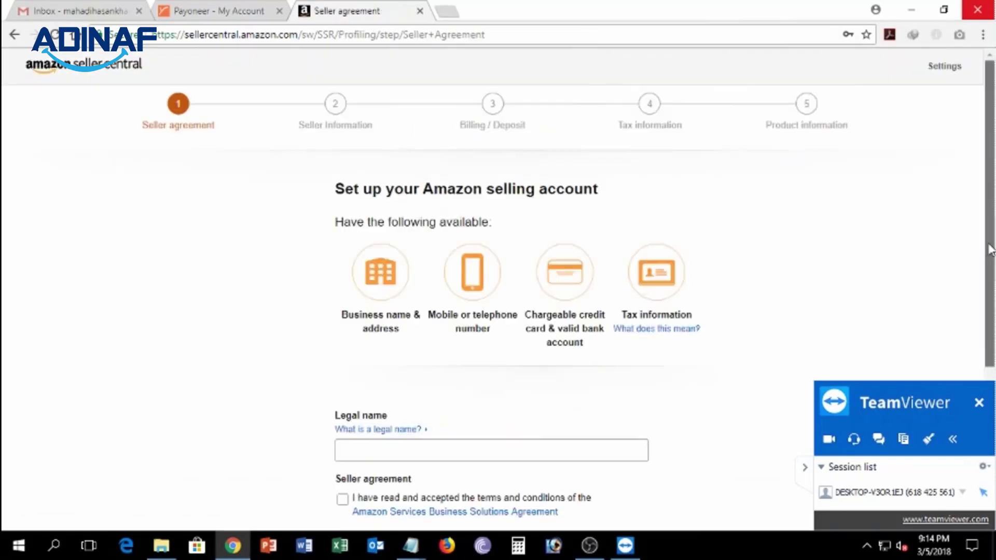
Enter the legal name, tick the Seller agreement checkbox, and continue to Seller Information.
scroll(992, 250, down, 2)
click(362, 335)
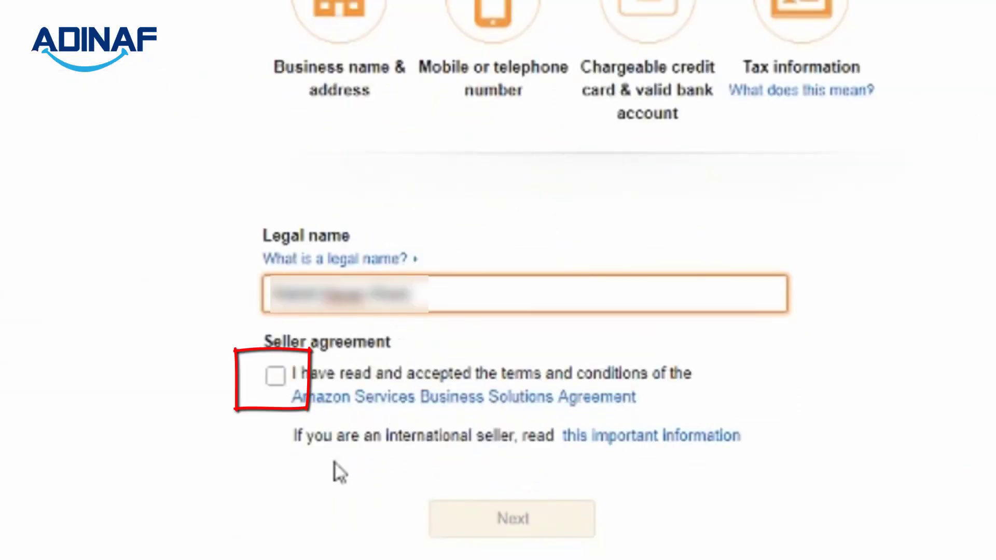
click(277, 385)
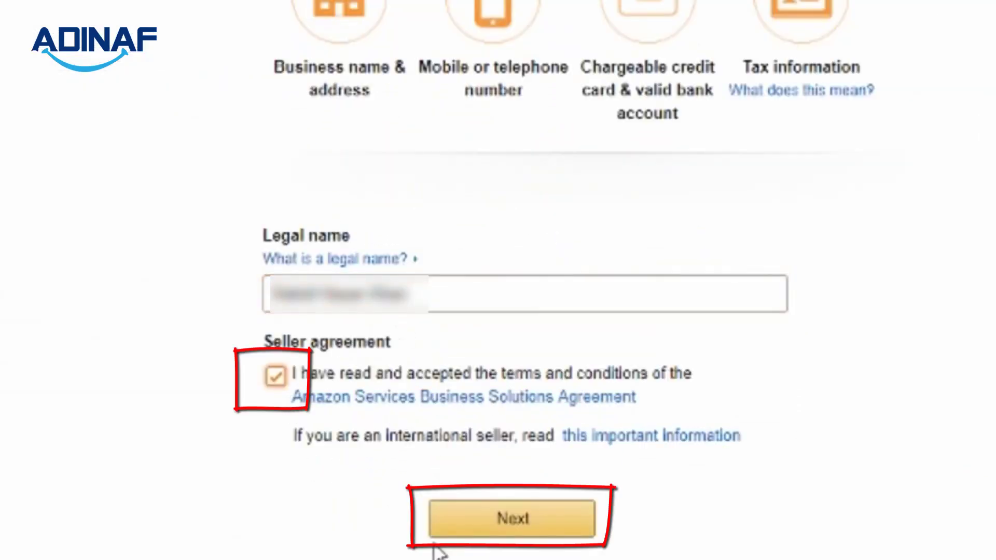
click(498, 537)
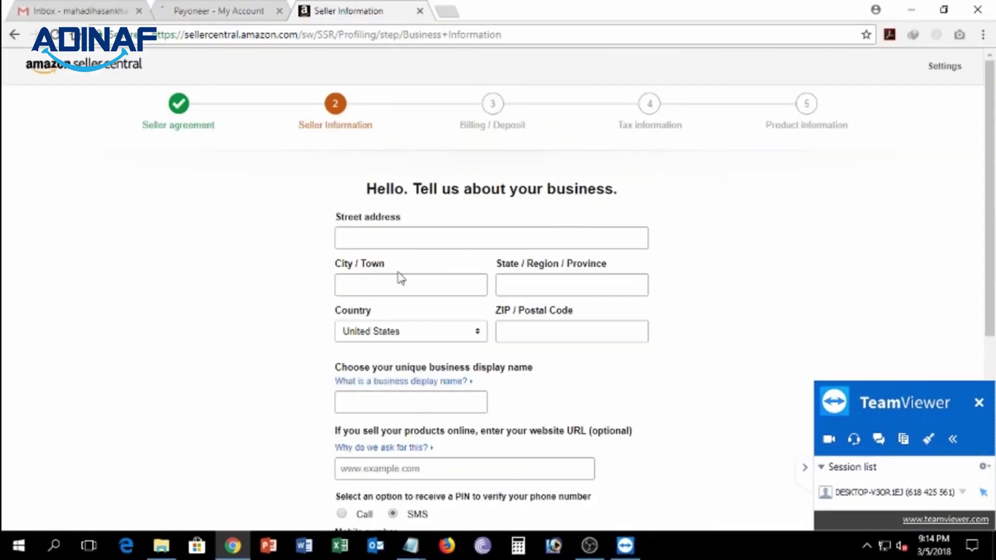
click(372, 237)
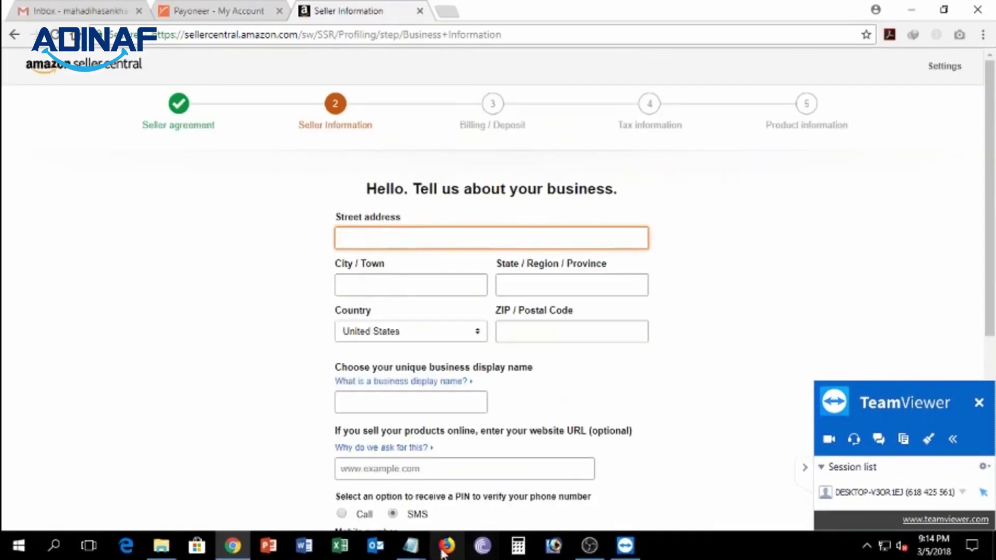
click(383, 285)
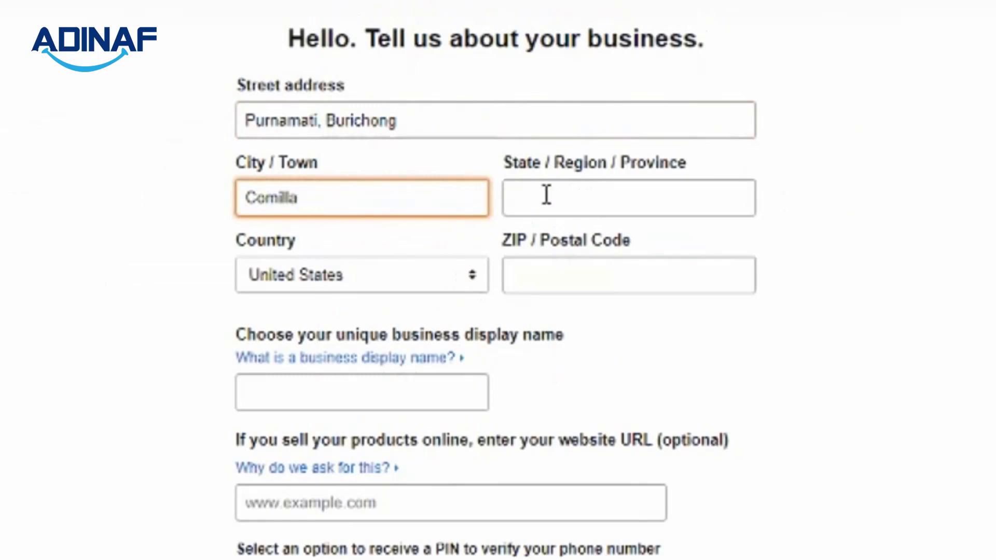
click(331, 275)
key(b)
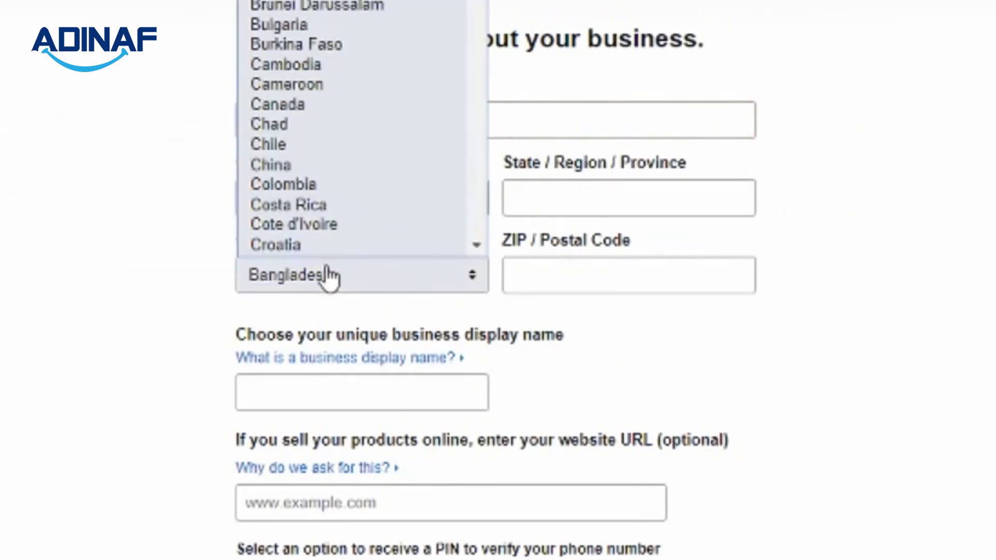
key(Return)
click(580, 271)
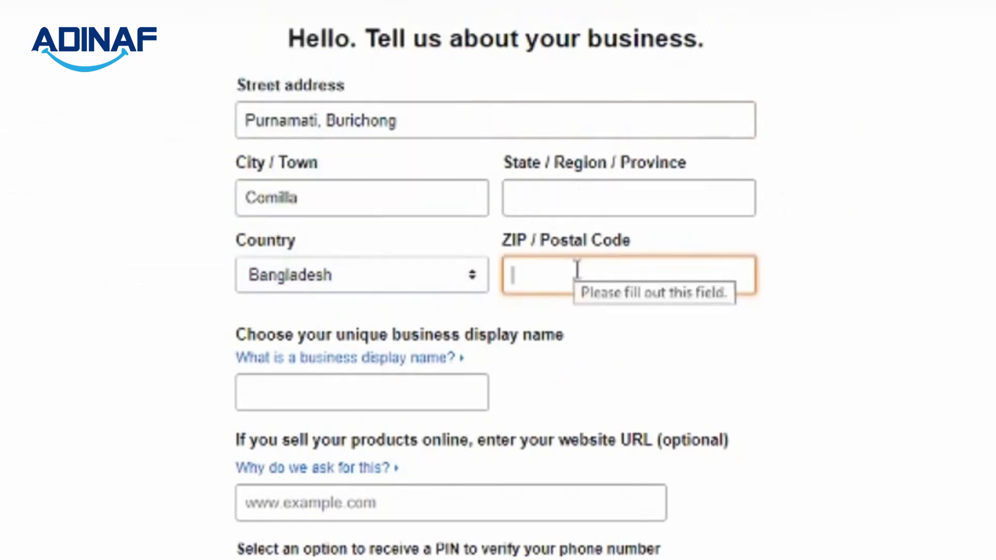
text(3520)
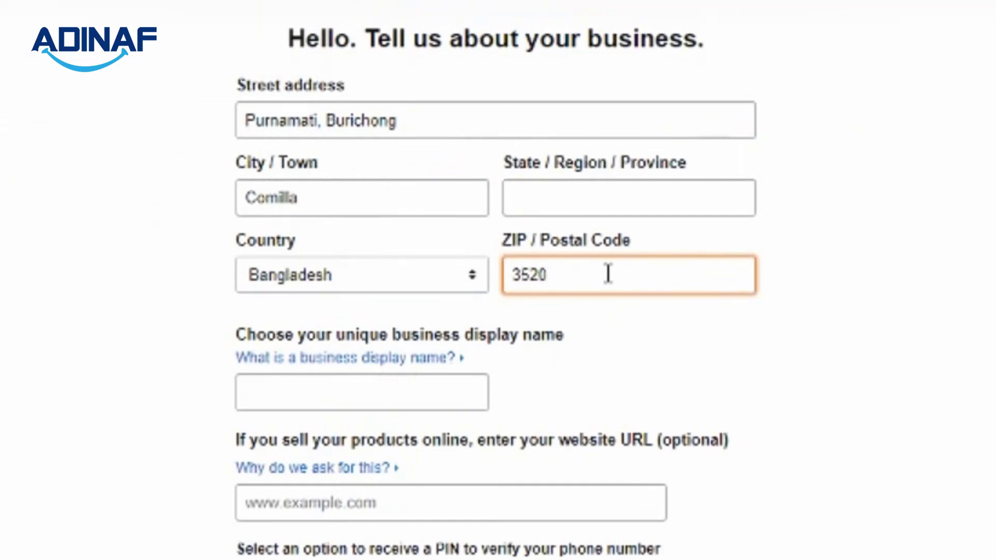
click(704, 360)
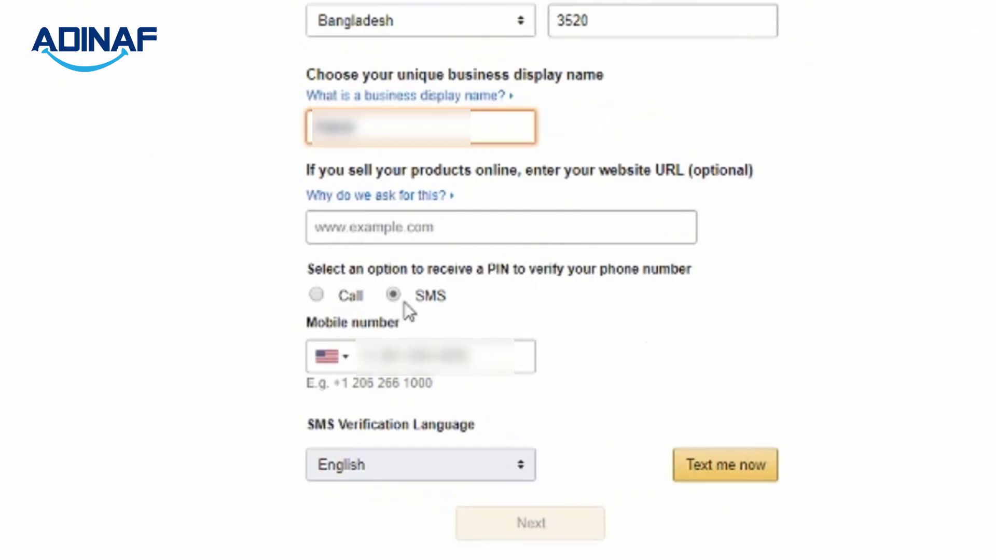
Enter the mobile number with the Bangladesh country code and request the PIN by SMS.
click(340, 359)
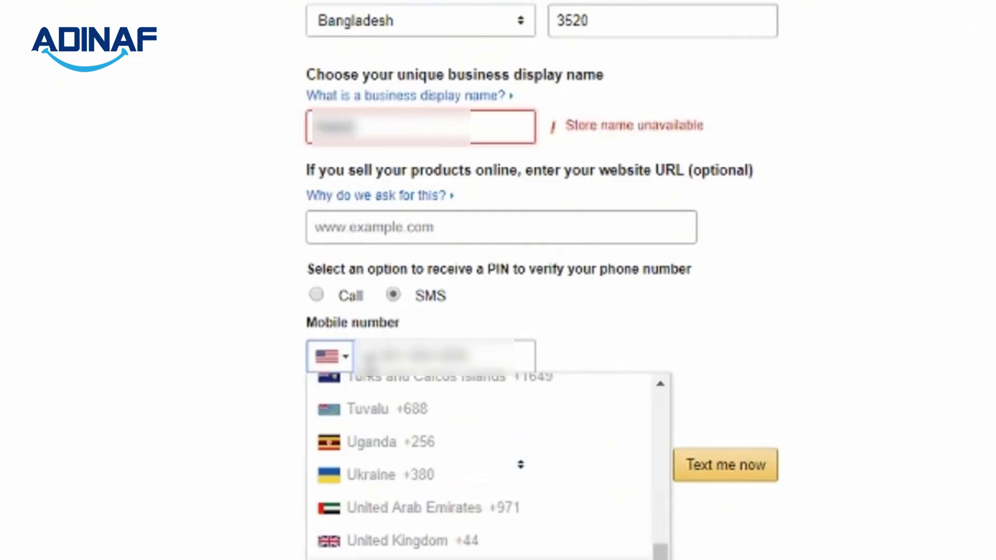
key(b)
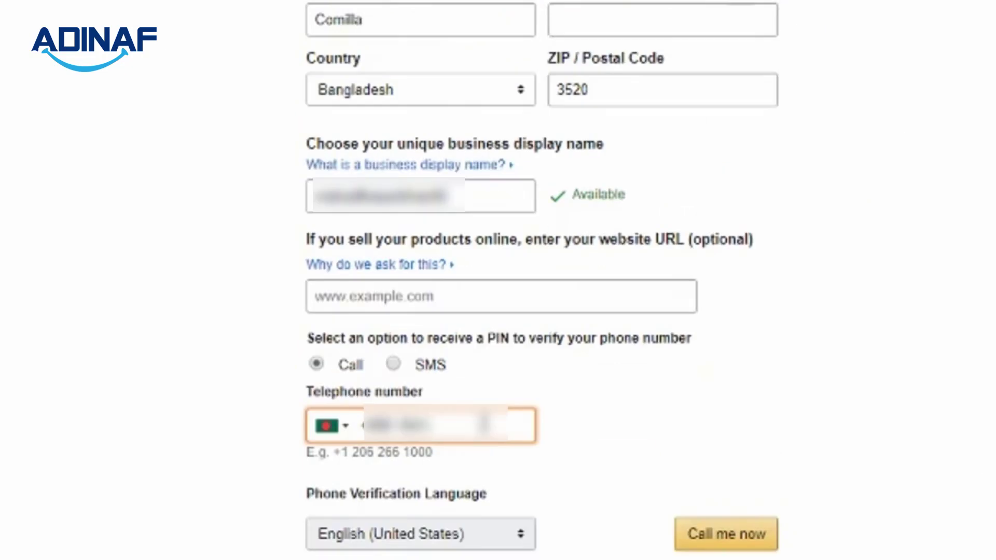
text(????)
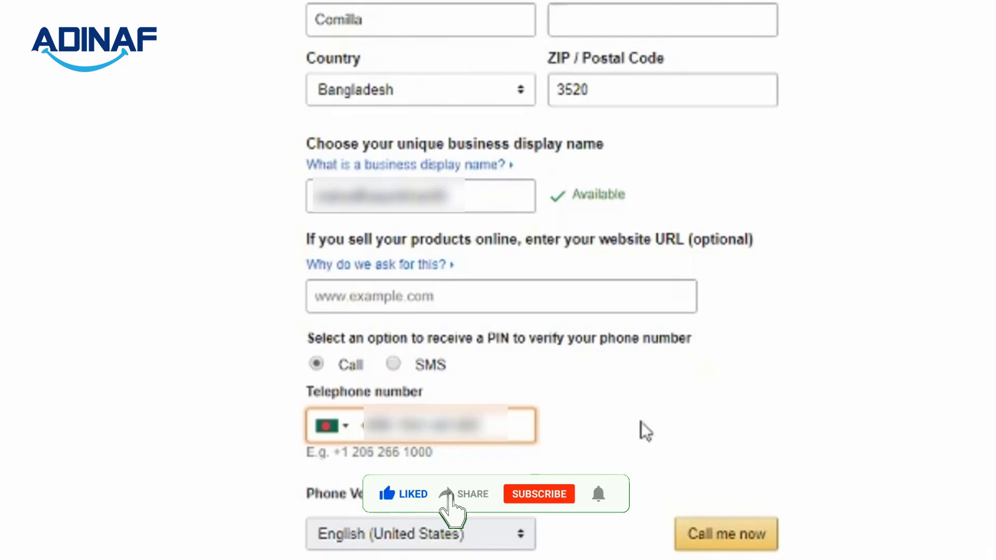
click(394, 364)
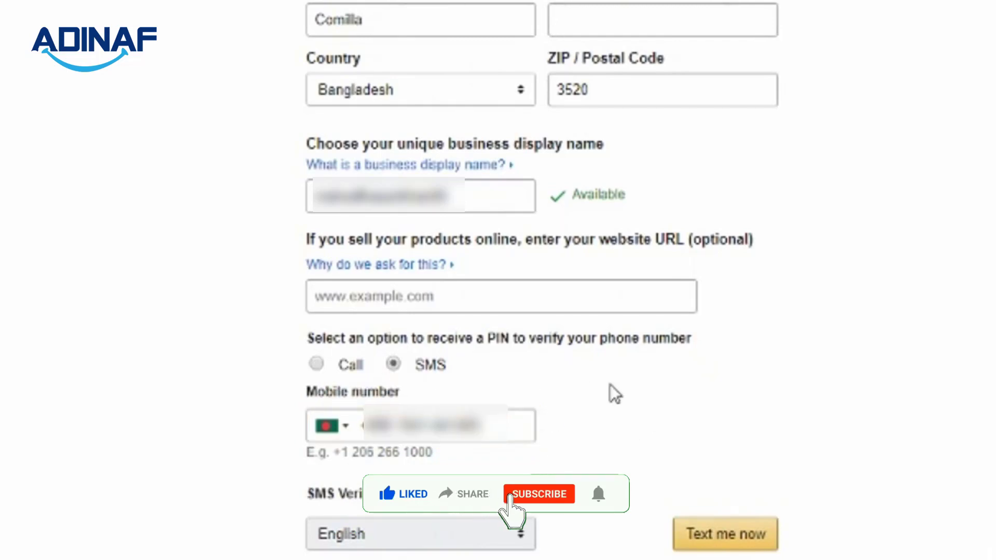
scroll(610, 385, down, 2)
click(698, 426)
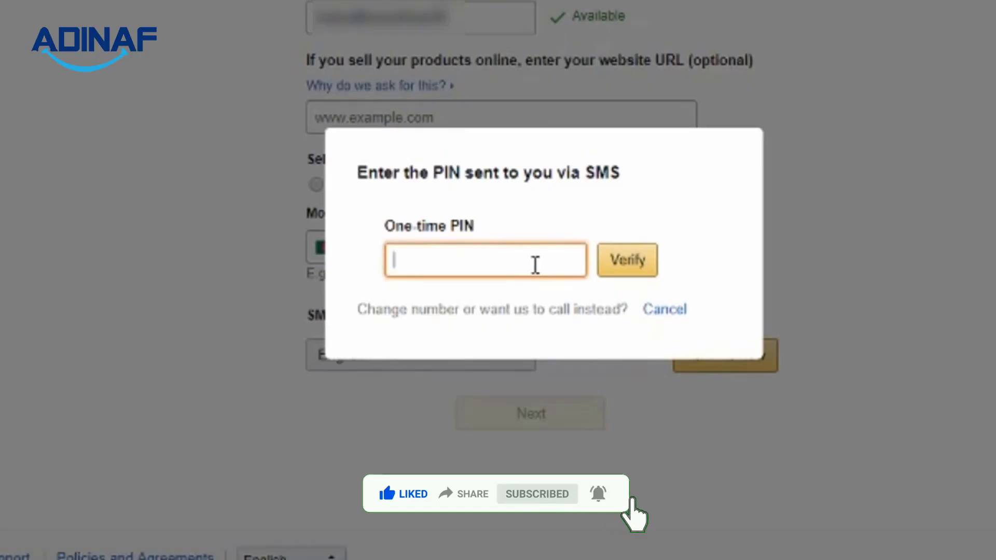
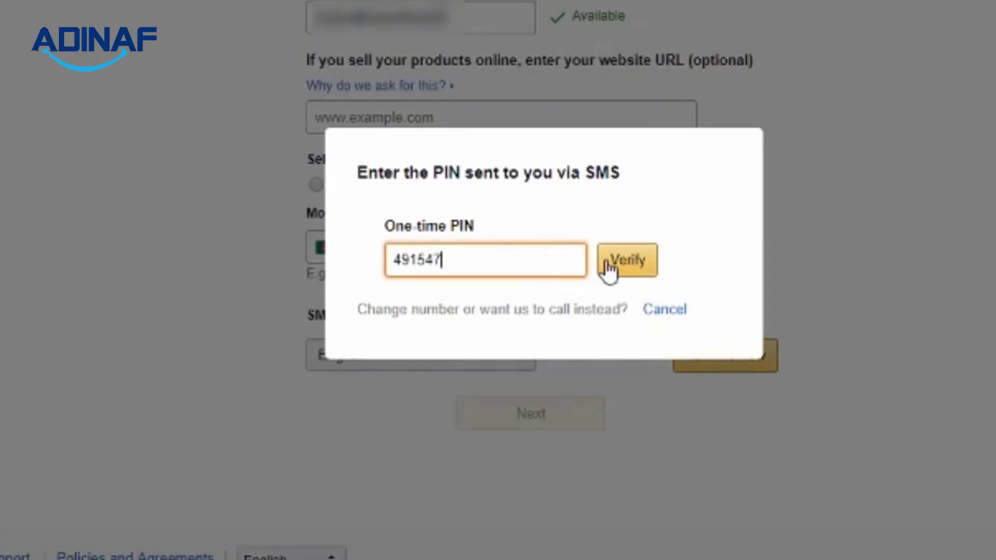
Enter the one-time PIN to verify the phone, then submit the business information form.
click(642, 259)
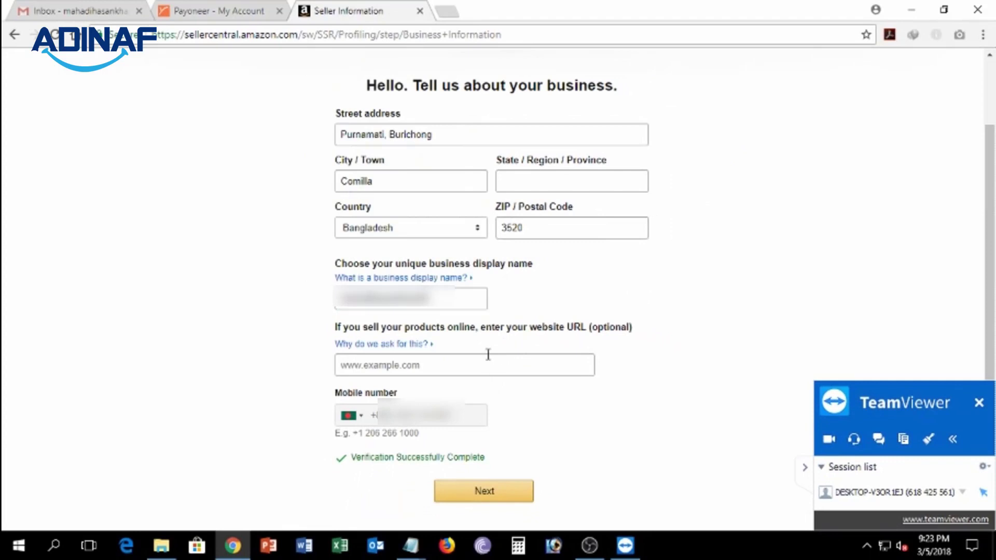
click(497, 499)
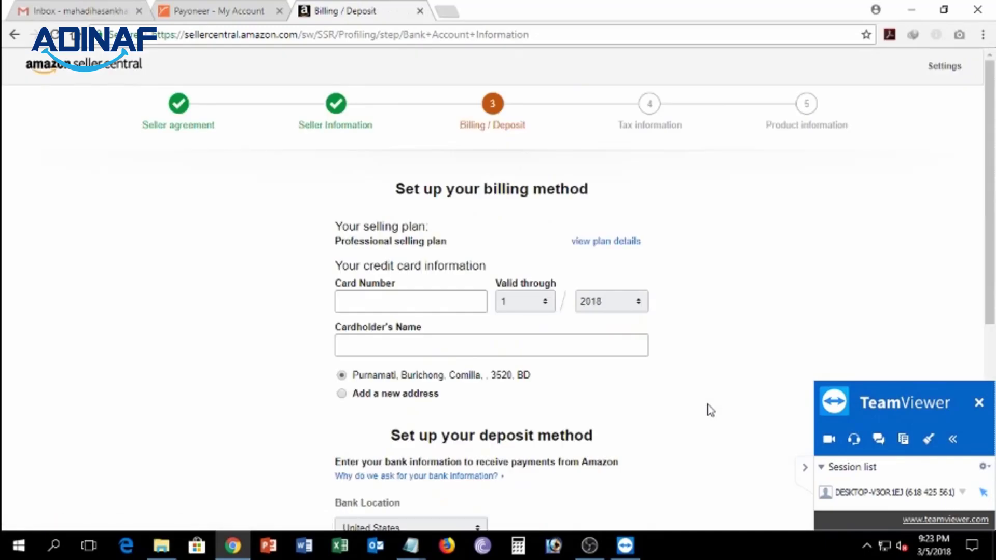
Enter the credit card number, expiry 4 / 2022, and paste the cardholder's name.
click(438, 303)
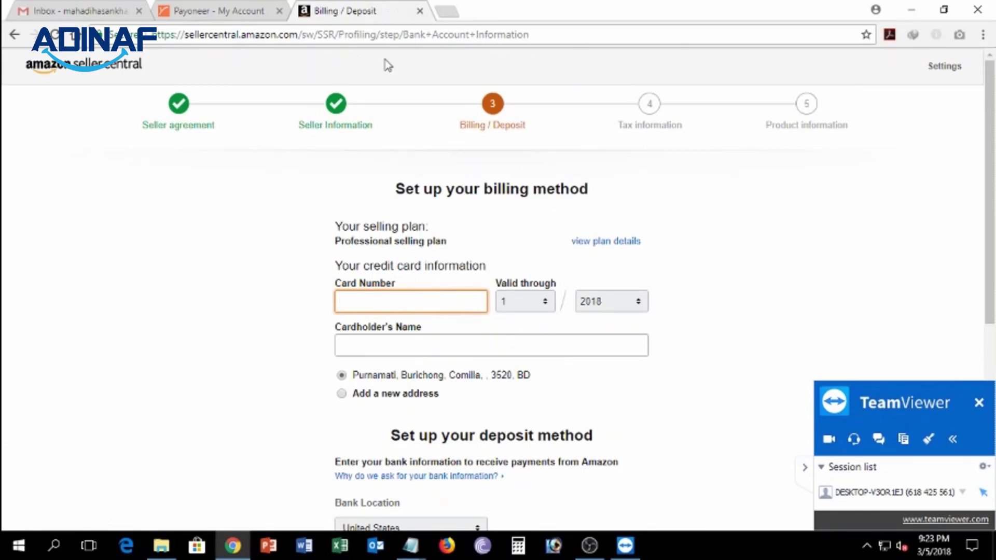
text(•••)
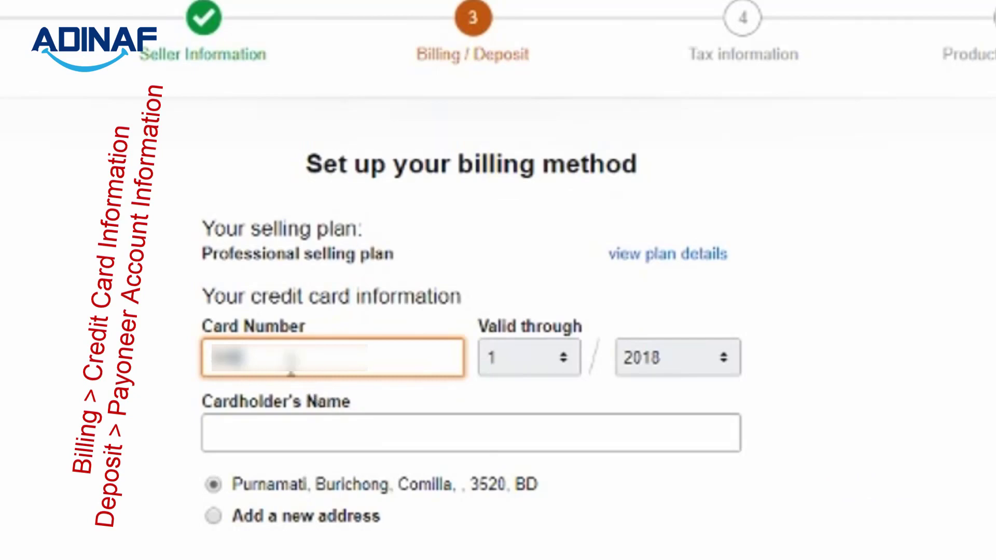
text(••••)
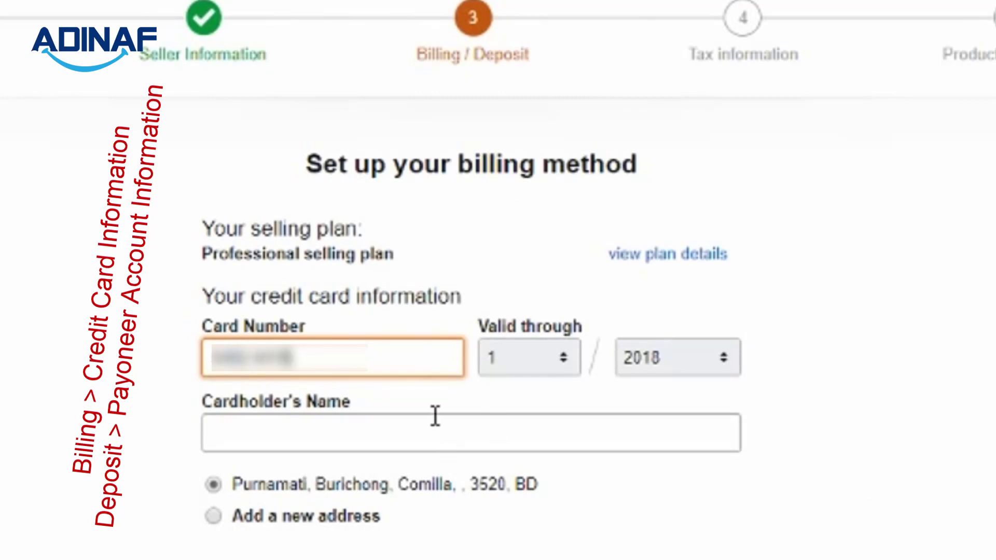
text(•••)
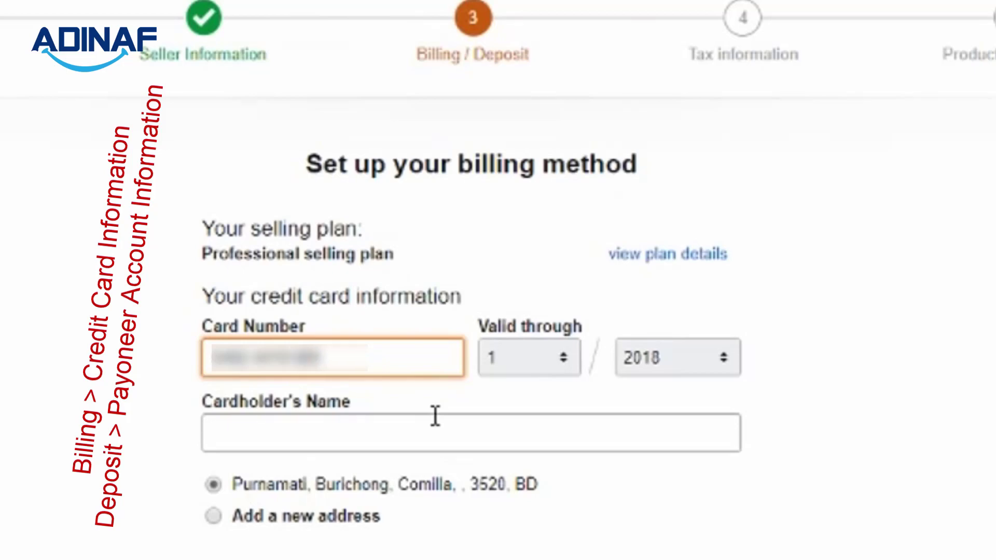
text(••••)
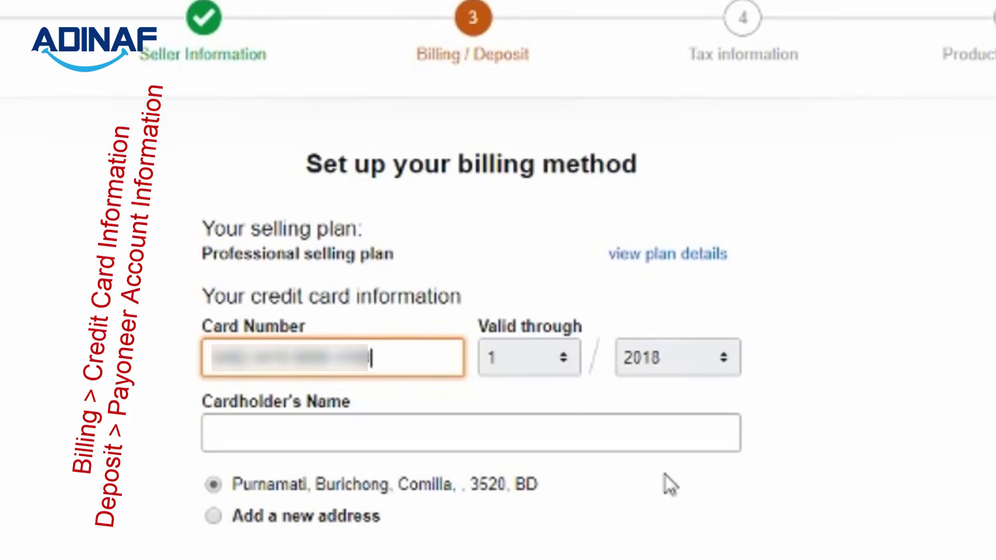
click(553, 363)
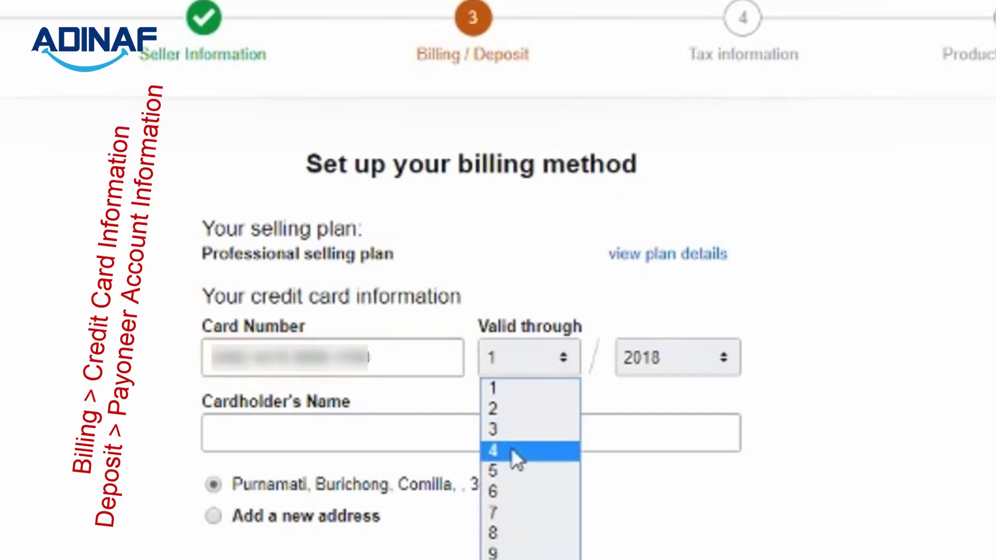
click(512, 451)
click(706, 363)
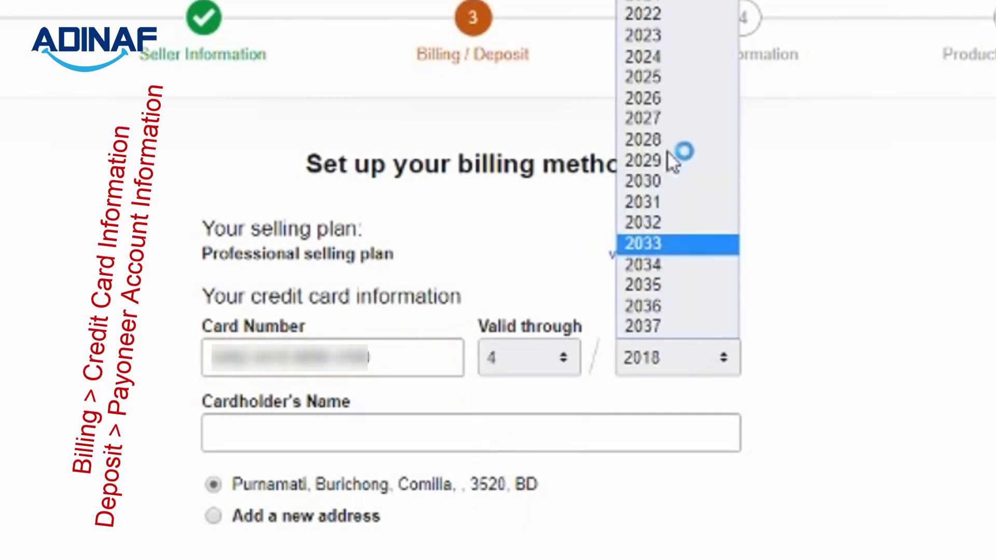
click(669, 11)
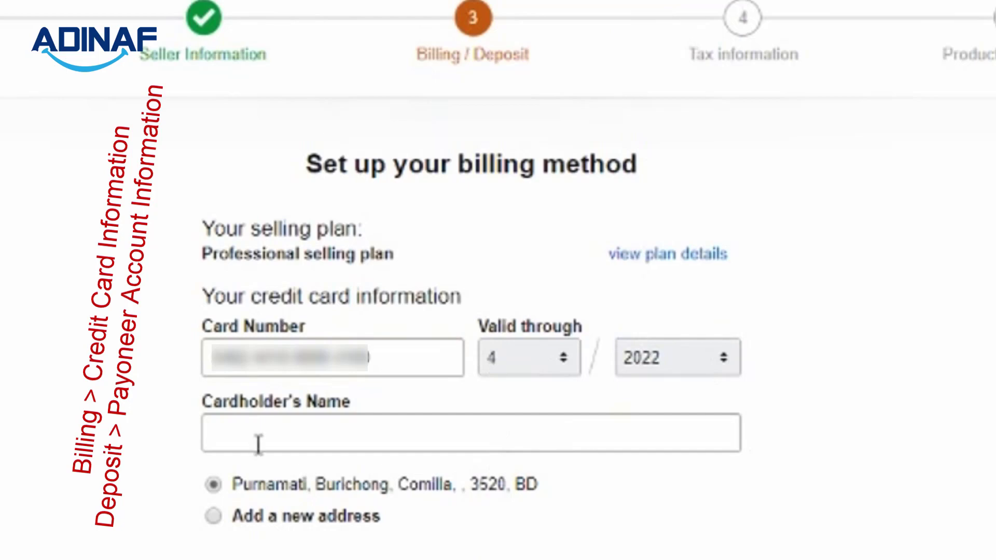
click(305, 440)
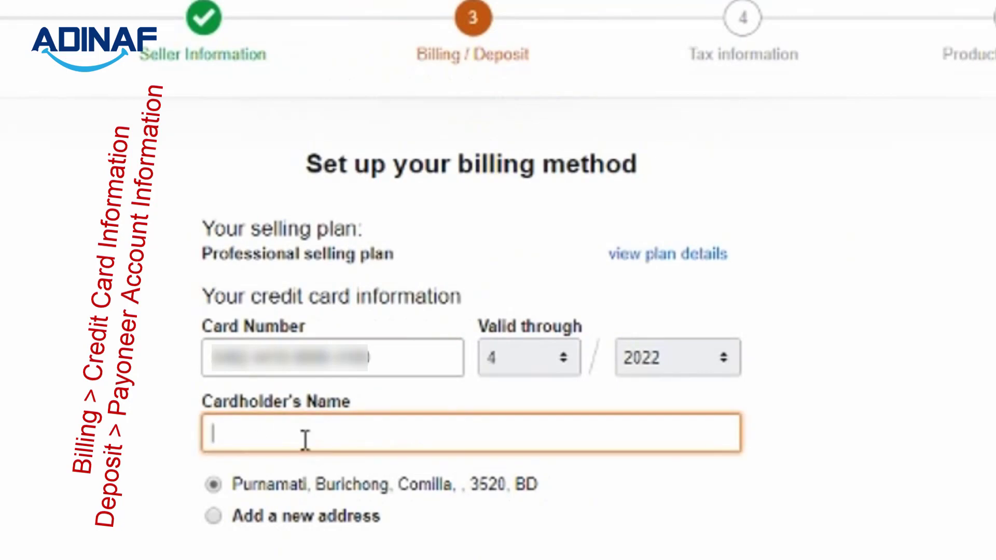
key(ctrl+v)
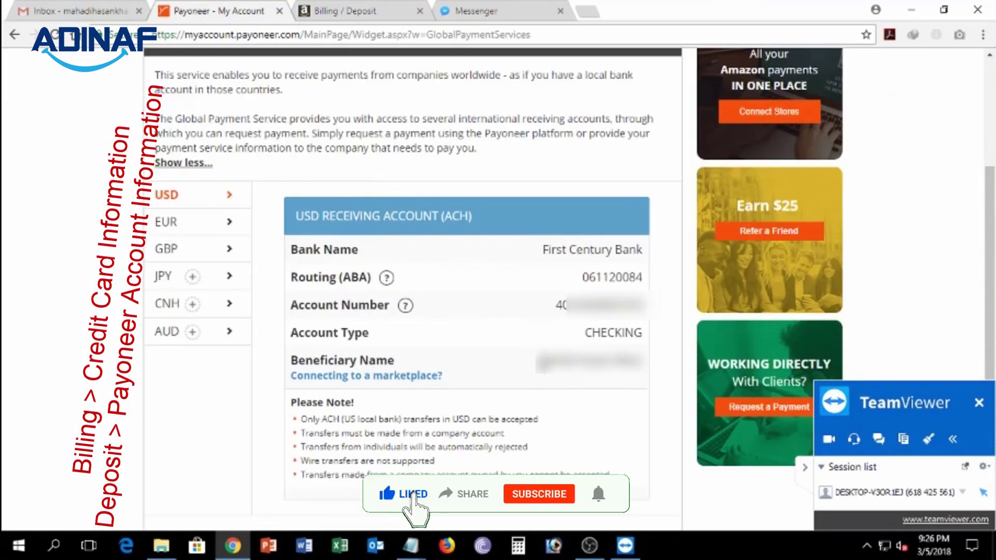
Select the full Beneficiary Name on the Payoneer USD account and return to the Amazon deposit form.
drag(541, 364, 649, 366)
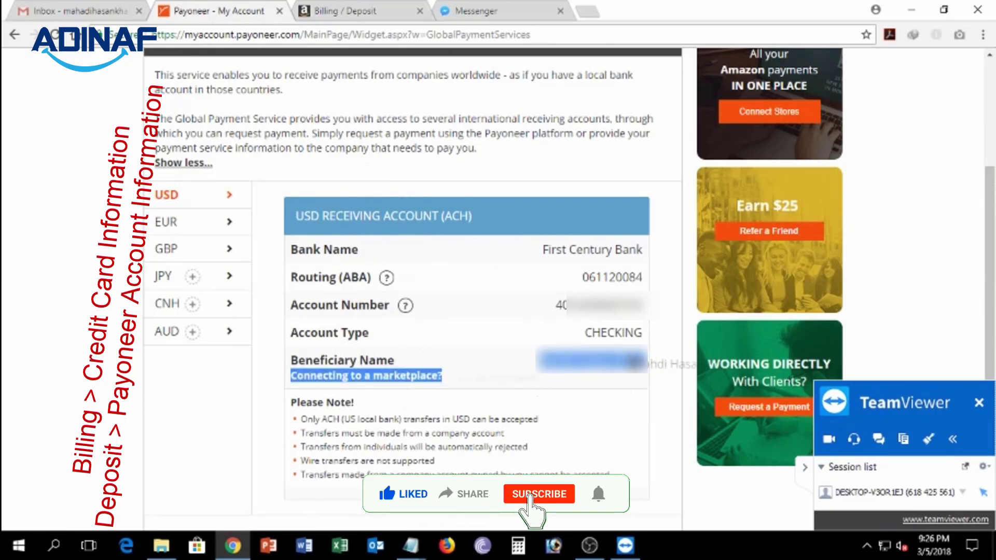
click(648, 368)
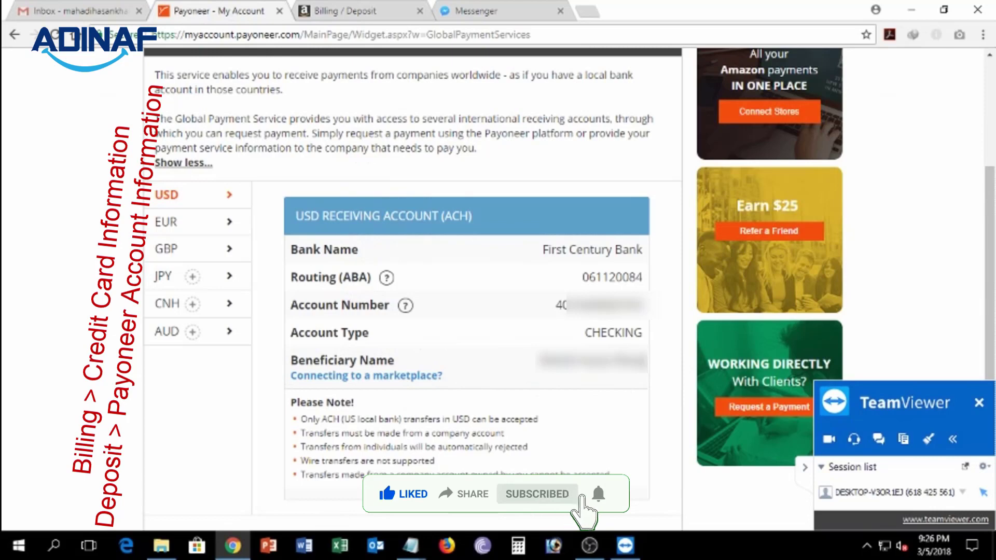
drag(541, 362, 642, 362)
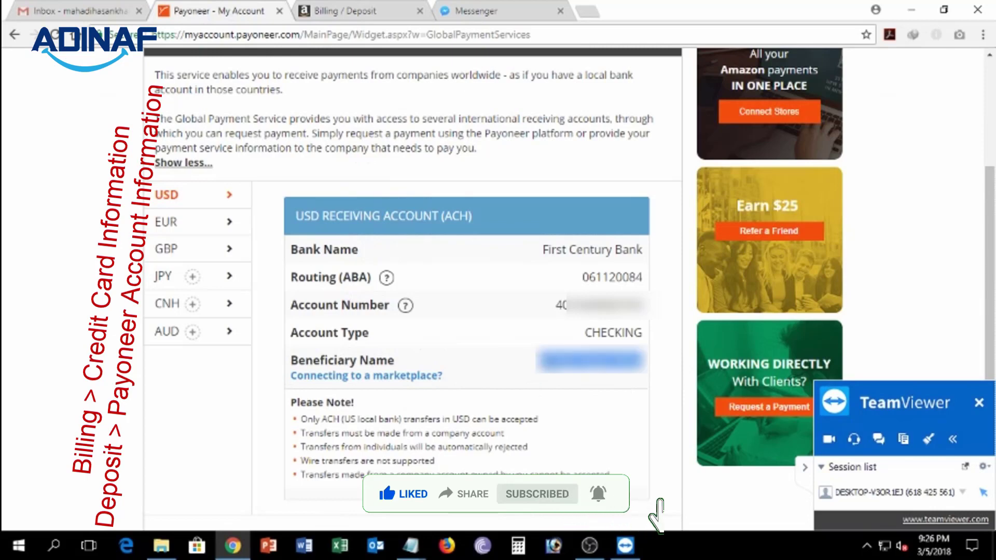
click(402, 13)
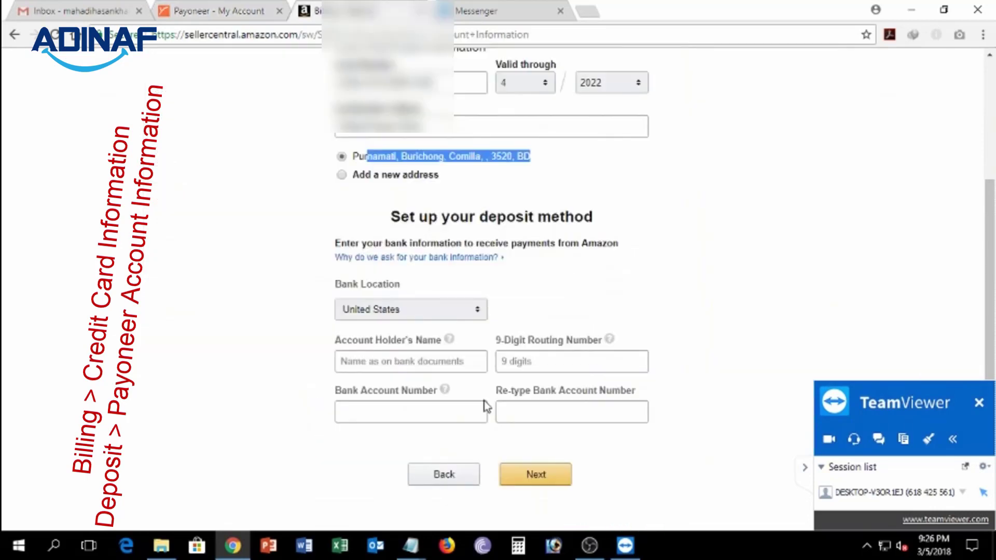
Paste the account holder's name, routing number 061120084, and the Payoneer account number into both account fields.
click(395, 362)
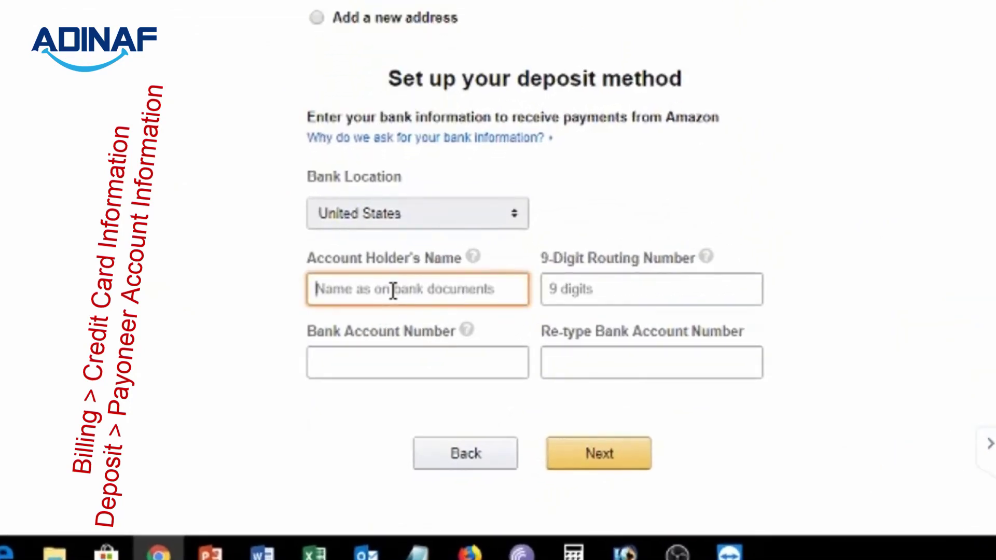
key(ctrl+v)
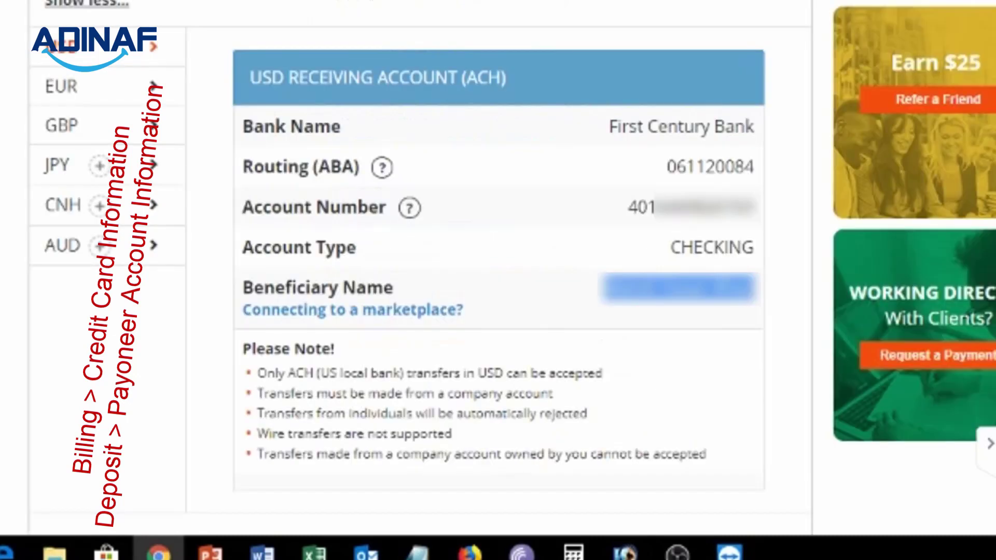
double_click(700, 159)
key(ctrl+c)
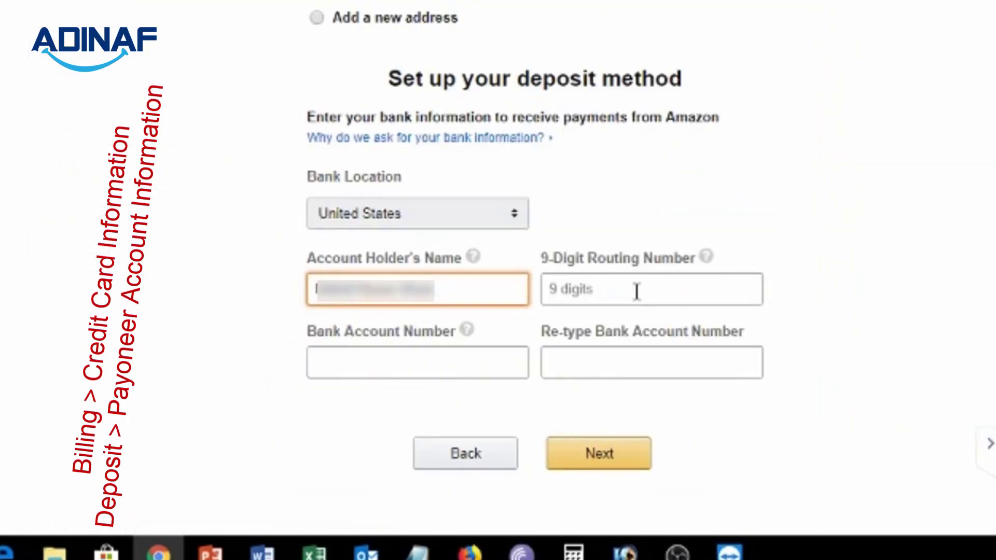
click(621, 294)
key(ctrl+v)
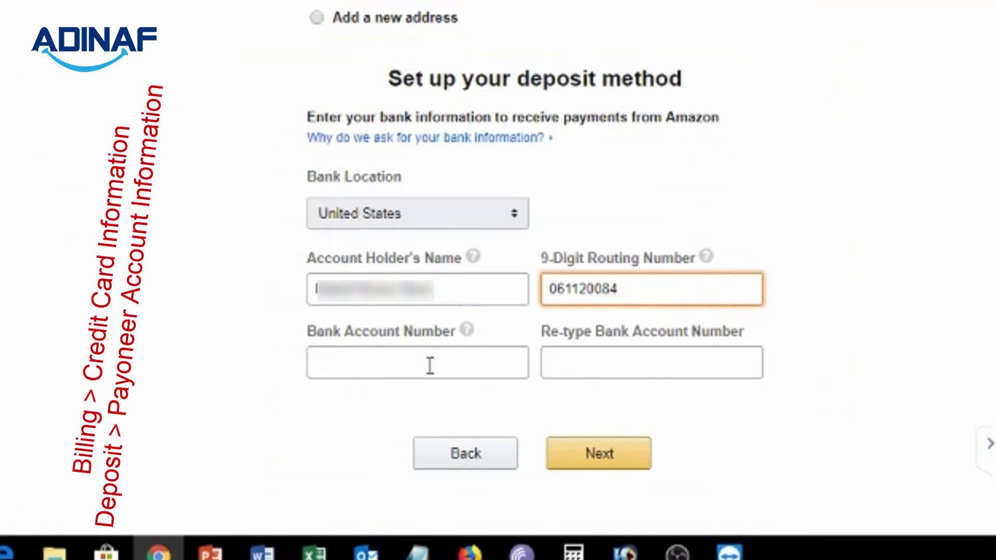
click(429, 365)
key(ctrl+v)
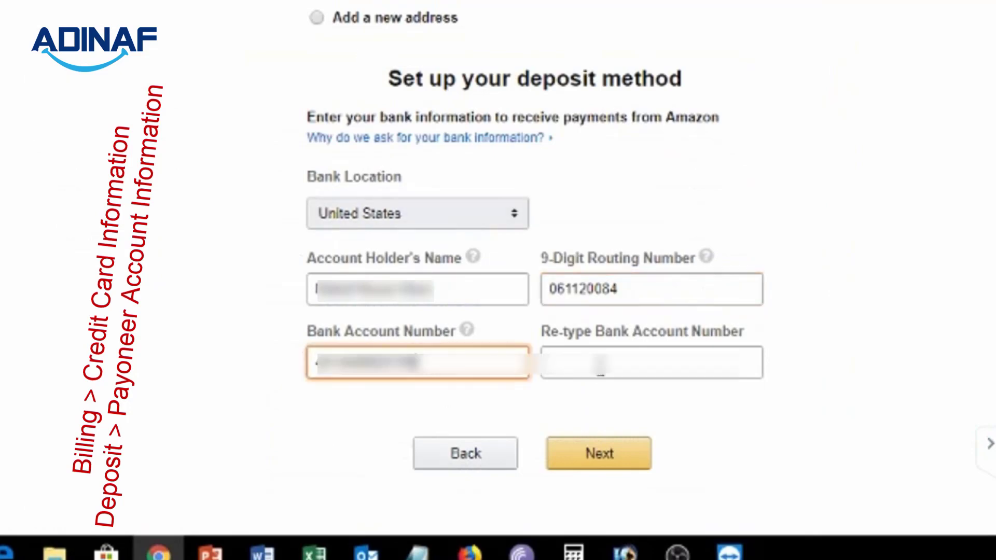
click(600, 366)
key(ctrl+v)
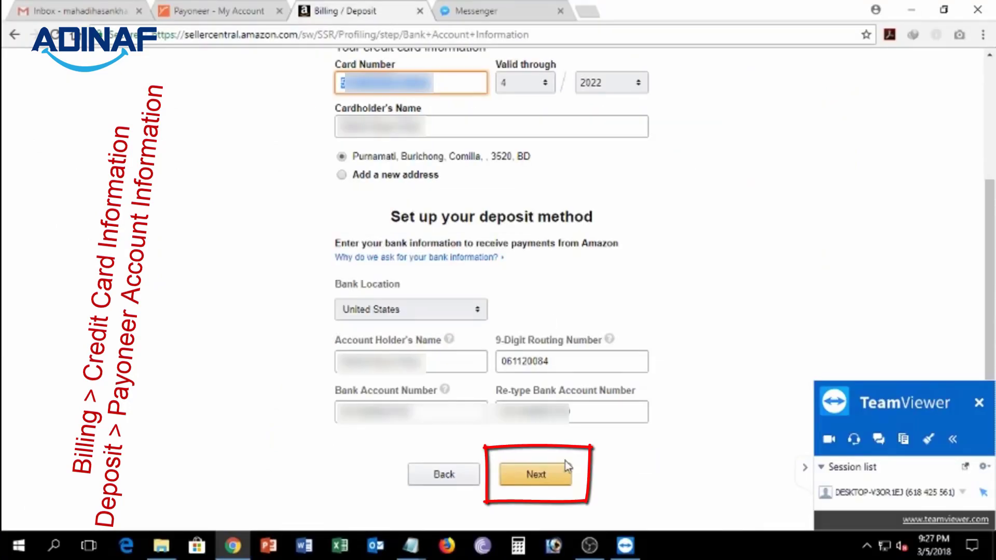
Submit the Billing / Deposit page and start the tax interview.
click(549, 483)
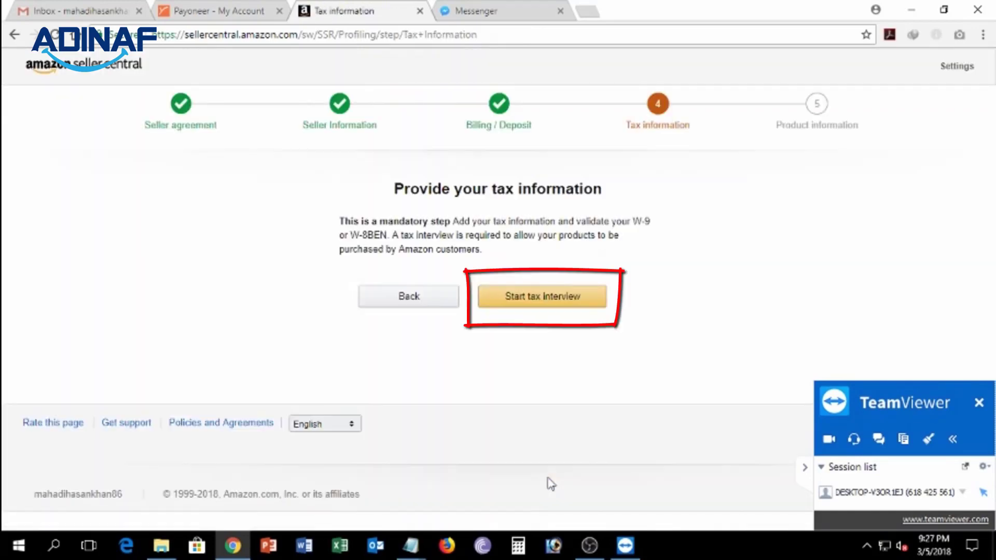
click(553, 298)
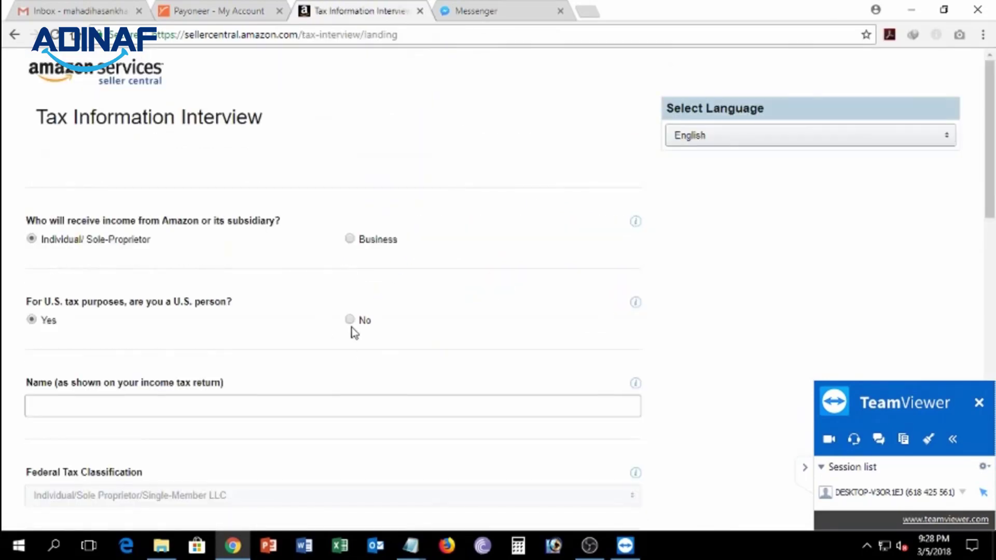
Declare non-U.S. person status, paste the full name, and set citizenship to Bangladesh.
click(351, 320)
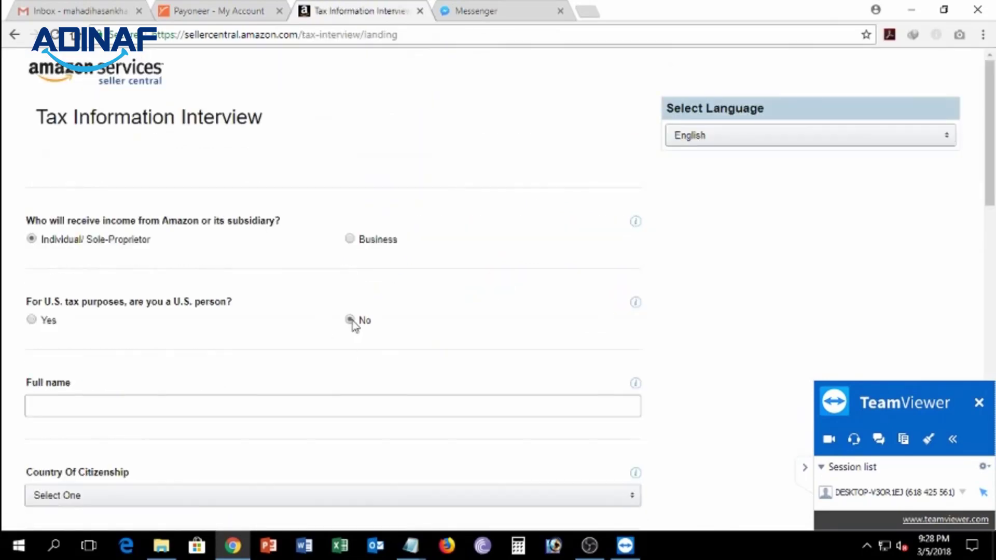
click(249, 407)
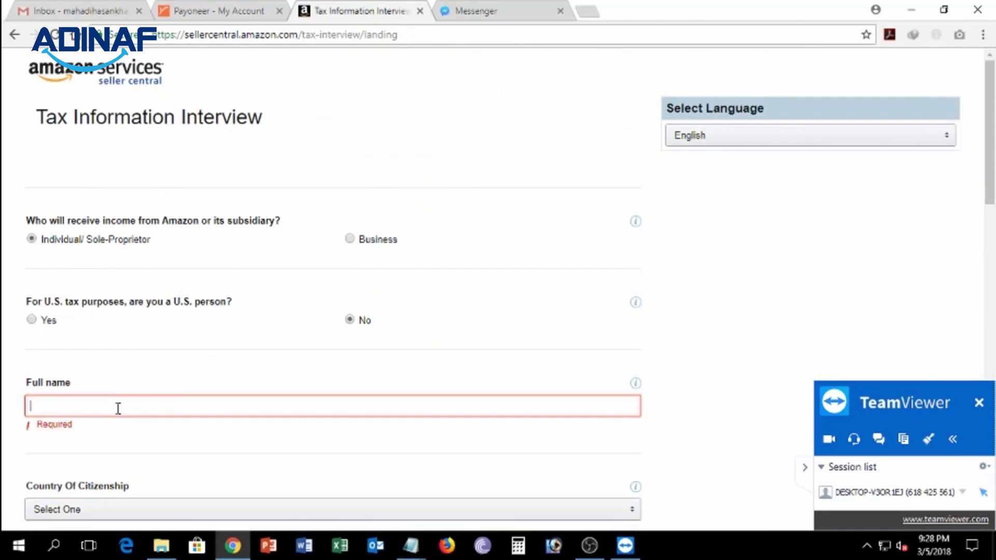
key(ctrl+v)
scroll(680, 337, down, 3)
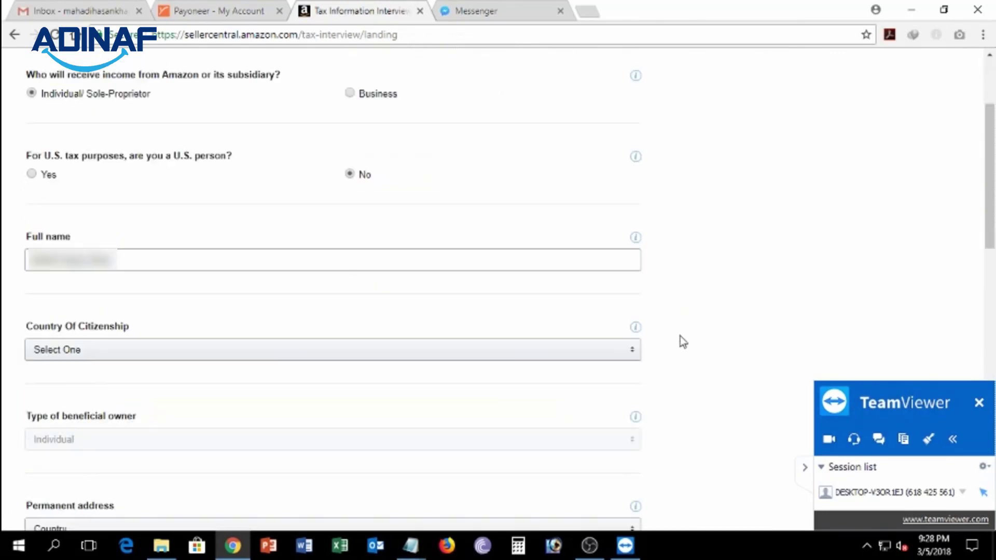
click(91, 357)
key(b)
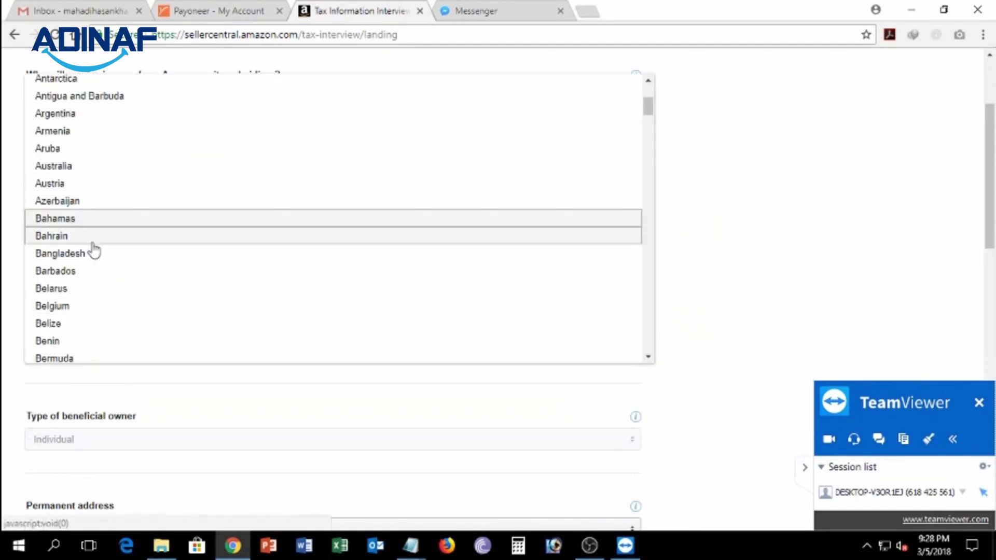
click(76, 254)
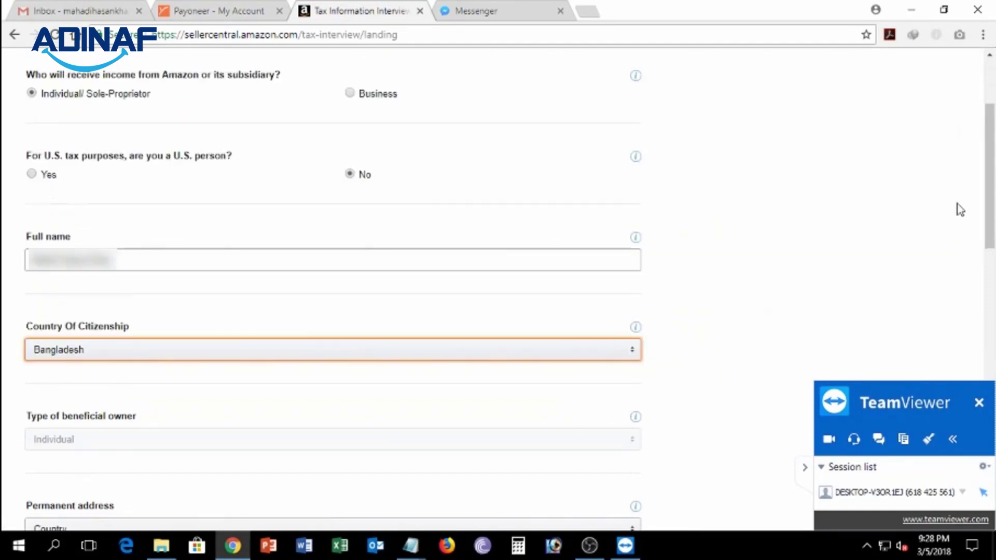
drag(989, 228, 967, 300)
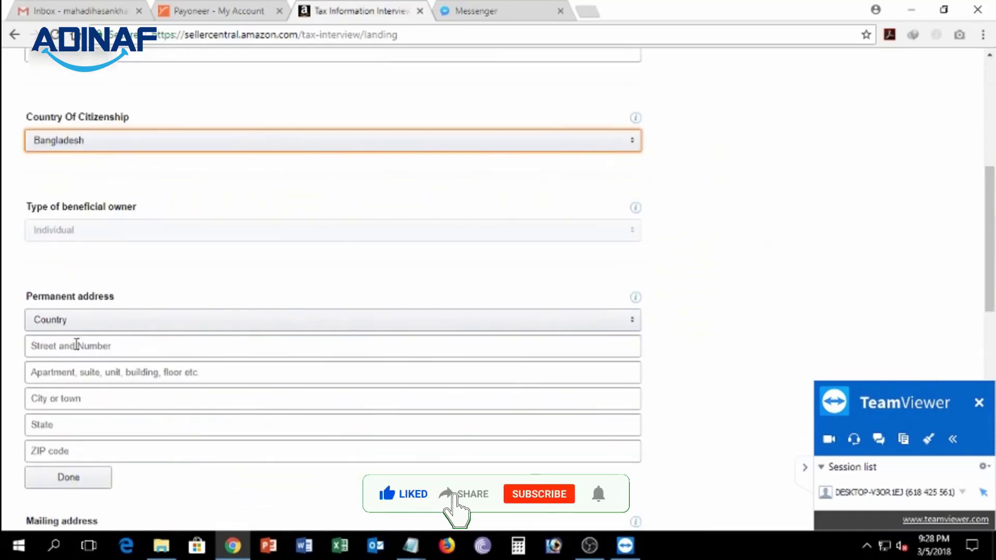
Enter the Bangladesh permanent address with street, city, state and ZIP, and save it.
click(94, 325)
scroll(93, 325, down, 4)
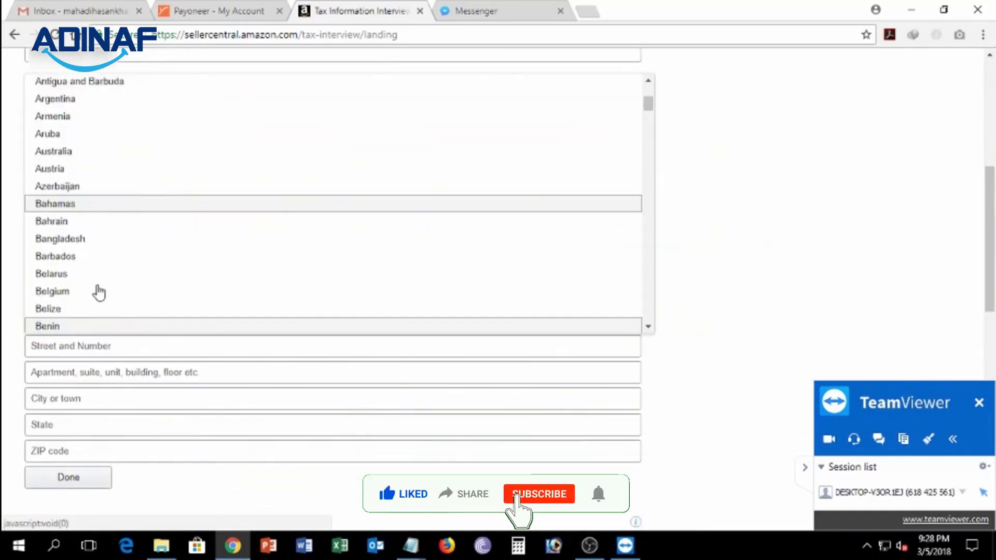
click(82, 240)
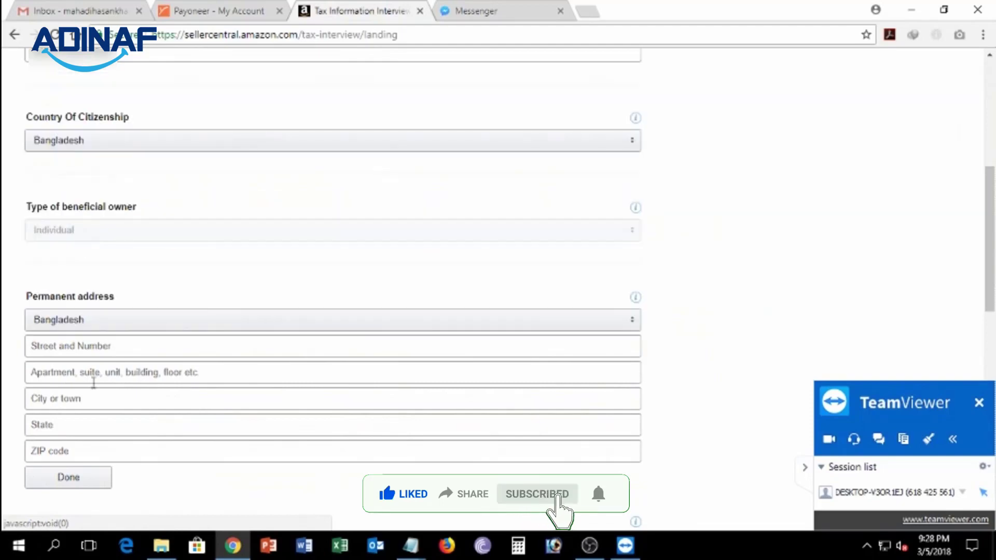
click(82, 348)
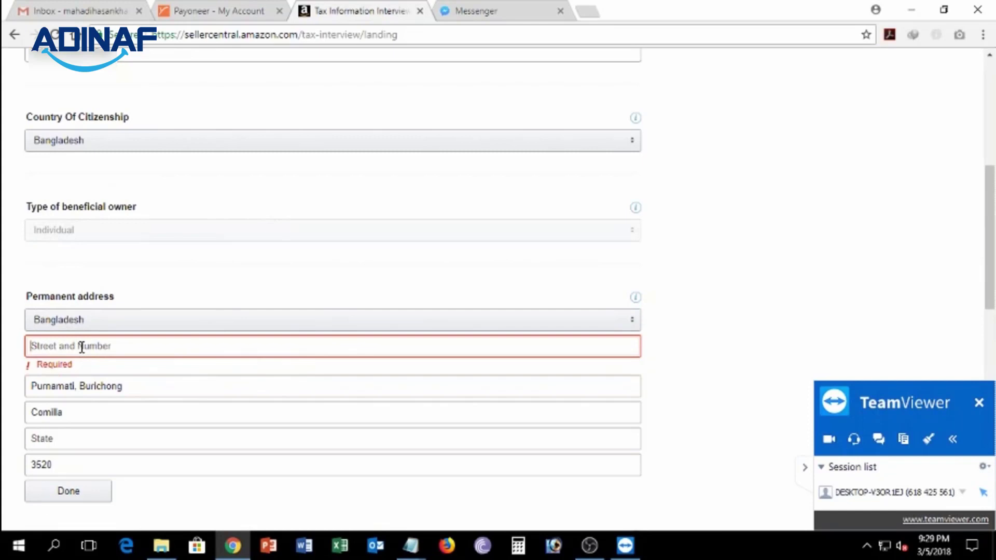
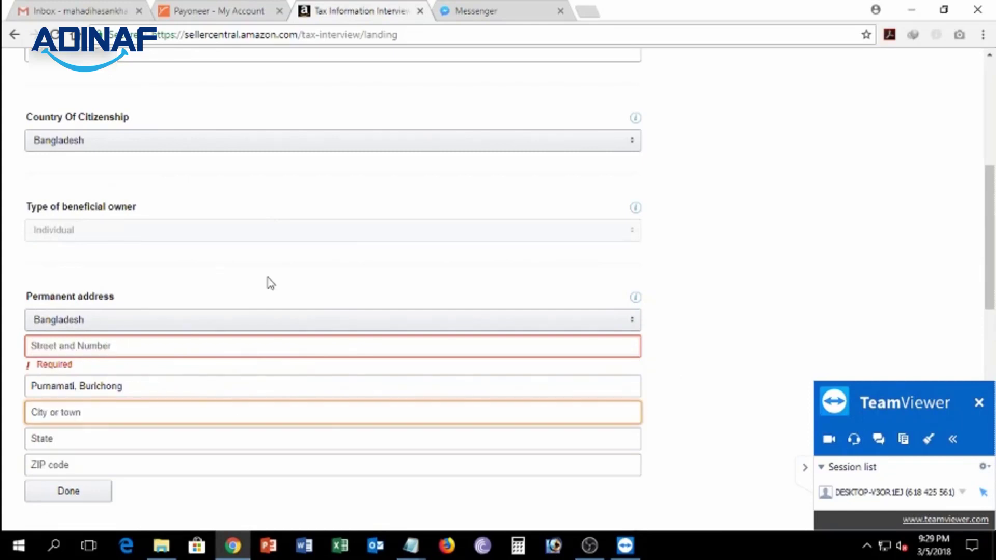
key(Tab)
key(Tab)
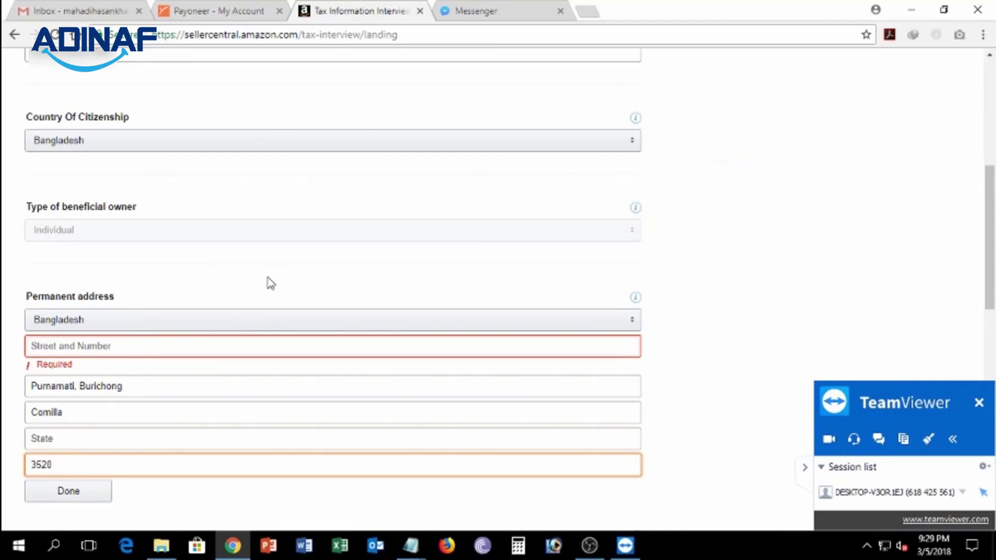
click(95, 403)
click(78, 484)
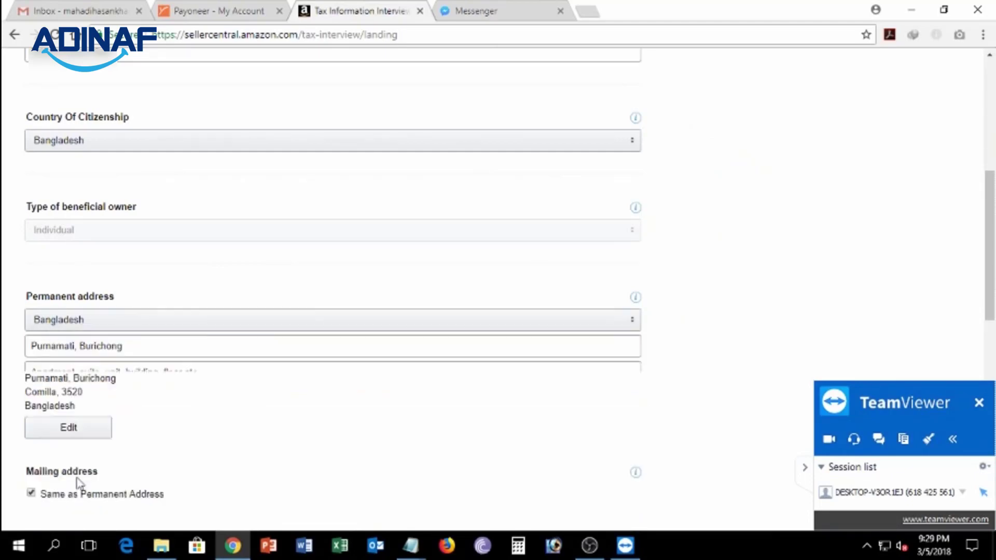
Sign the W-8BEN with your full name, submit it, and exit the tax interview.
scroll(462, 349, down, 3)
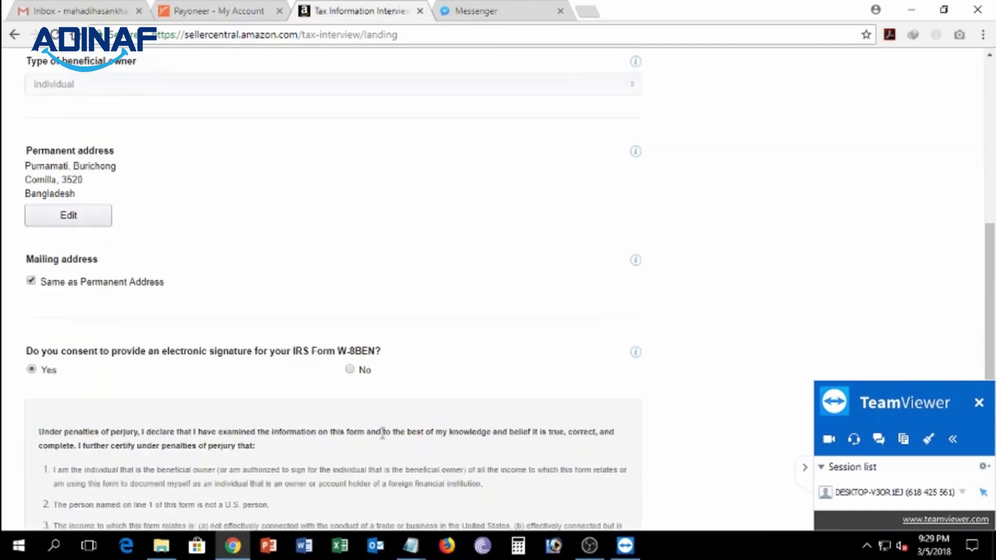
scroll(382, 433, down, 3)
scroll(362, 333, down, 4)
click(139, 324)
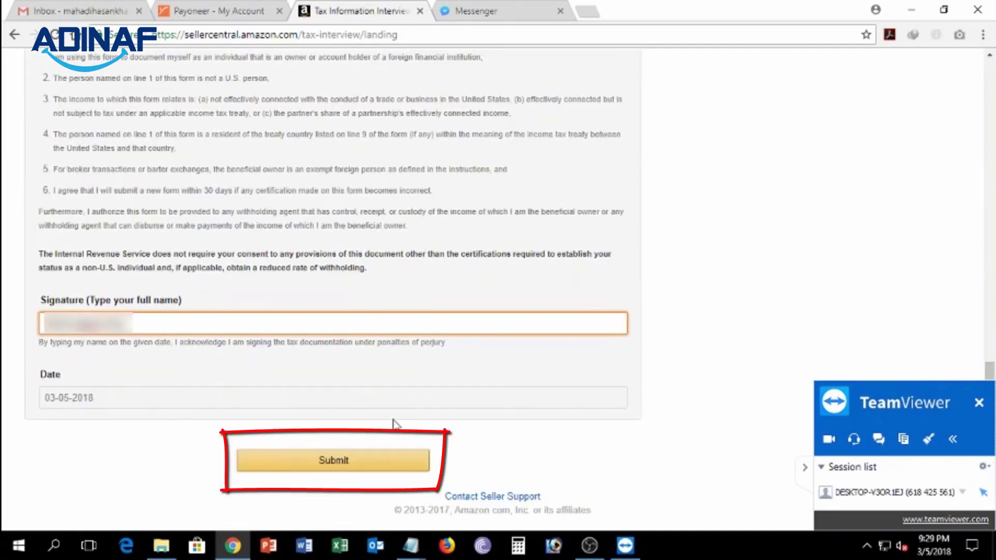
click(338, 462)
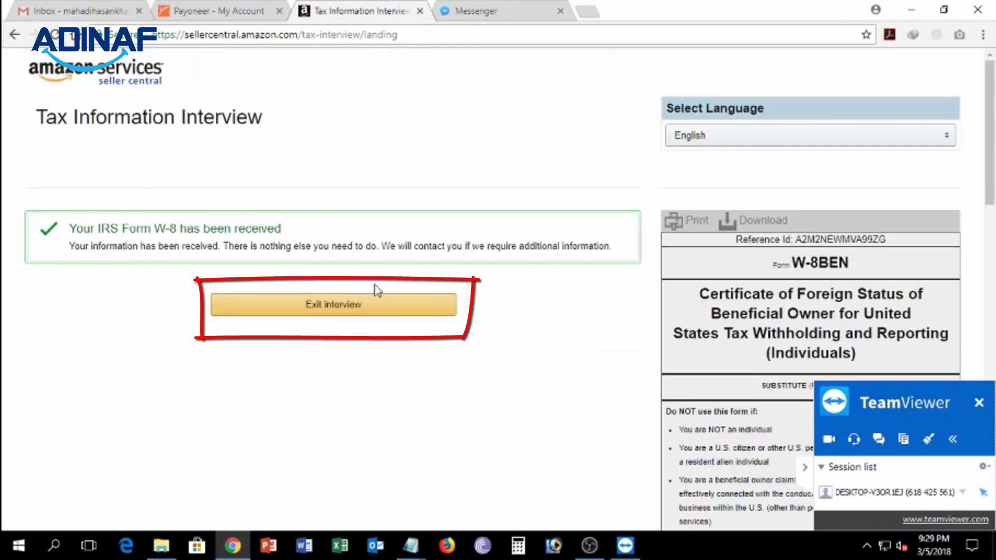
click(373, 307)
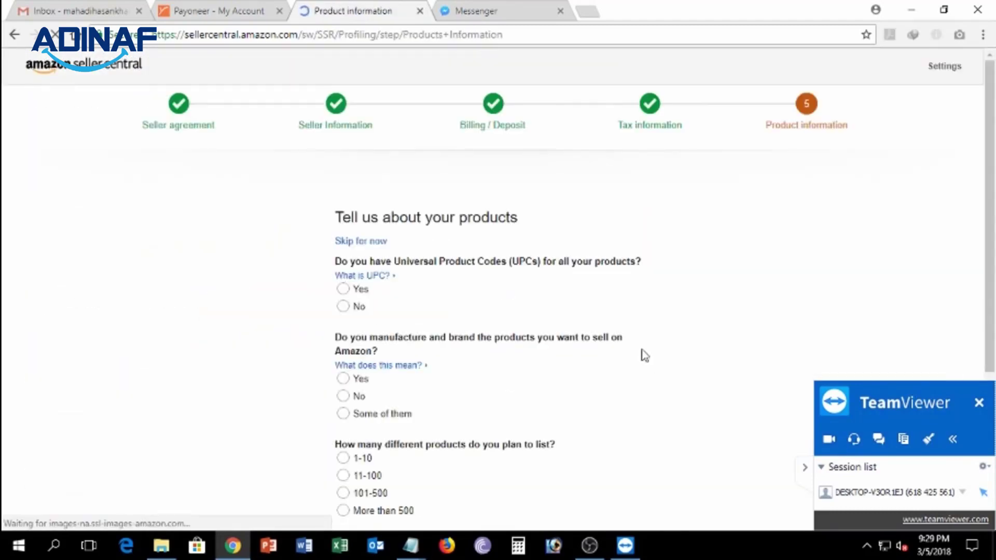
Answer UPCs Yes, Some of them self-branded, More than 500 products, then skip categories.
click(343, 289)
scroll(444, 328, down, 2)
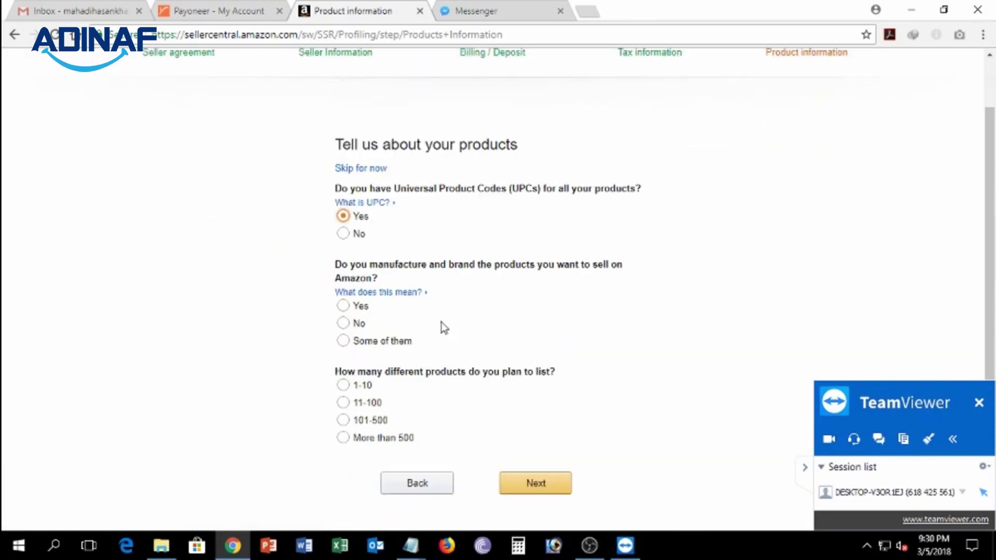
click(343, 341)
click(344, 439)
click(561, 480)
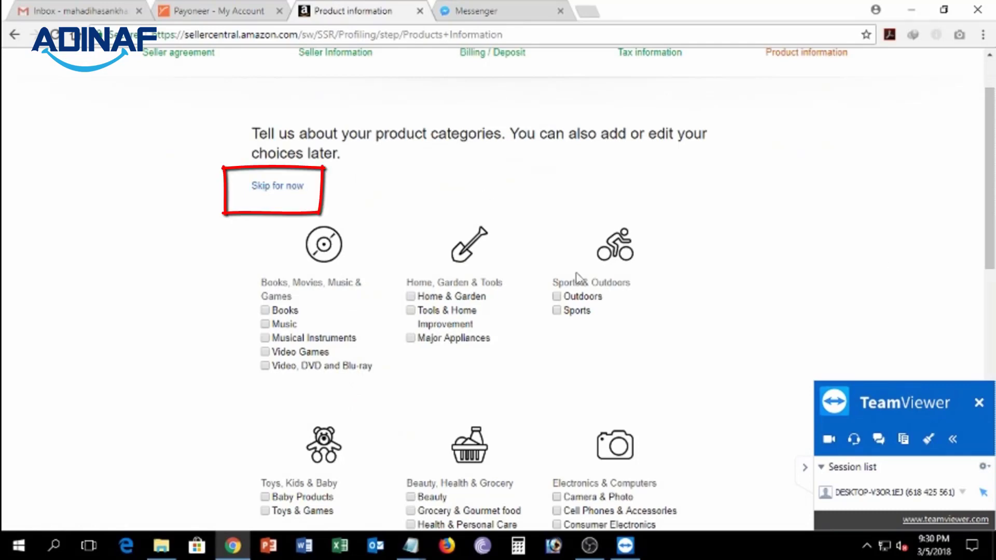
click(282, 187)
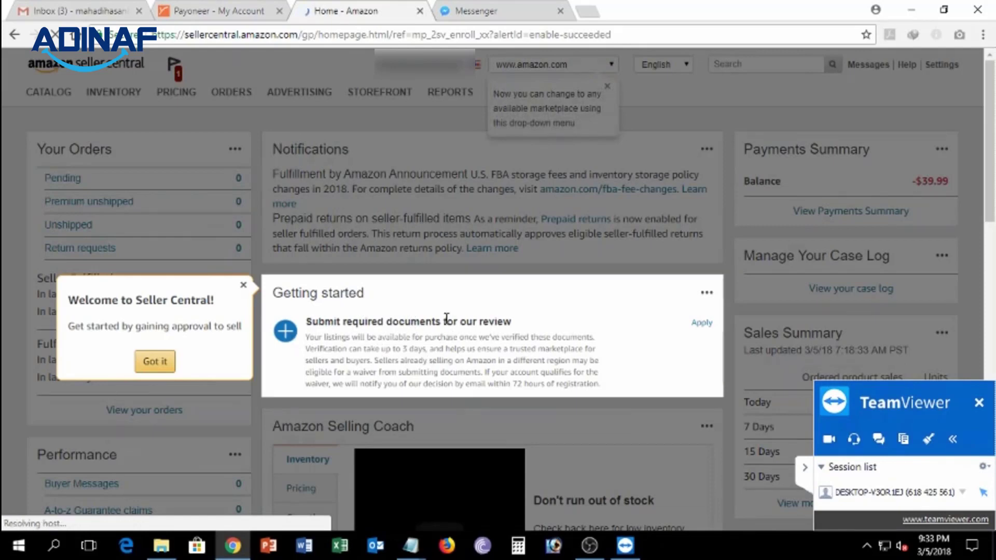
Apply under Getting started, close the Welcome popup, and open the flag notification.
click(702, 324)
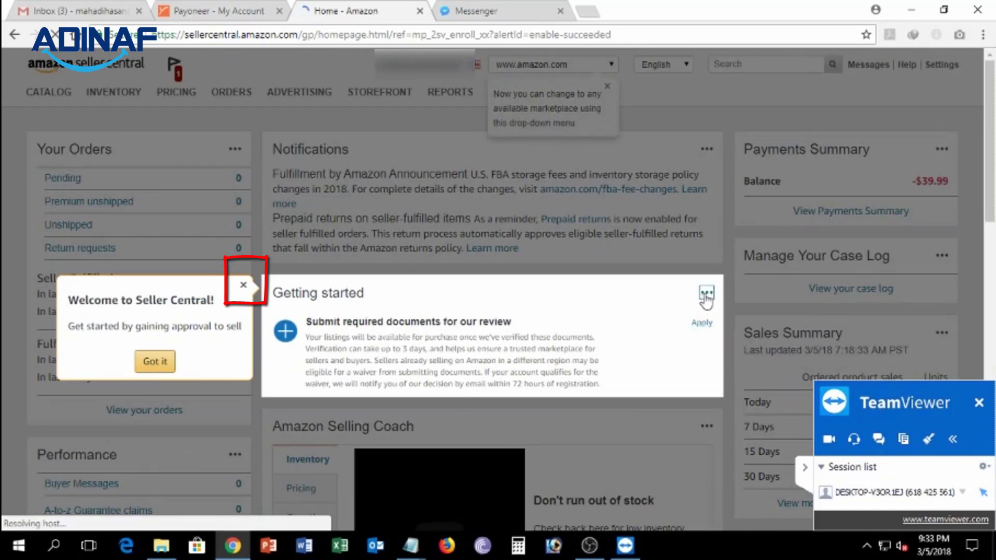
click(242, 287)
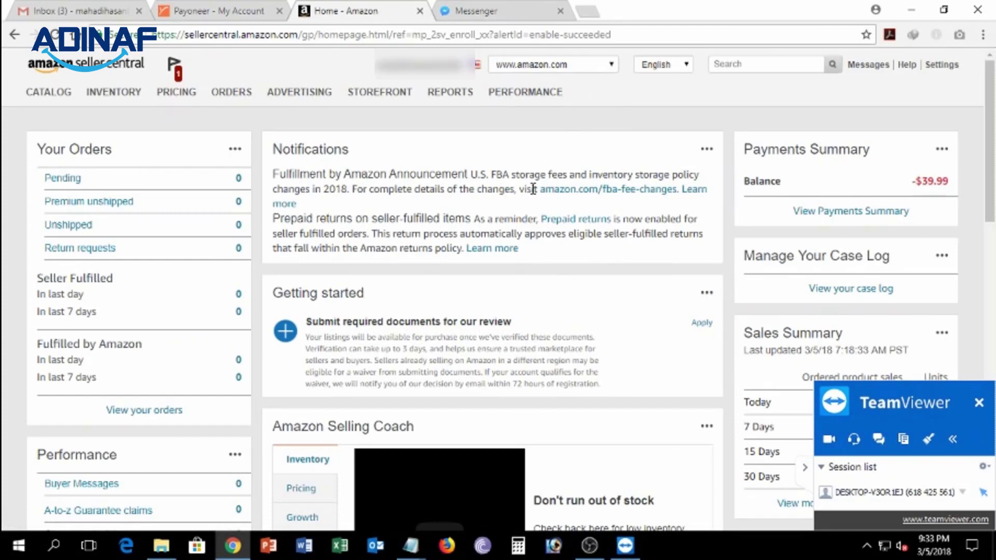
click(178, 78)
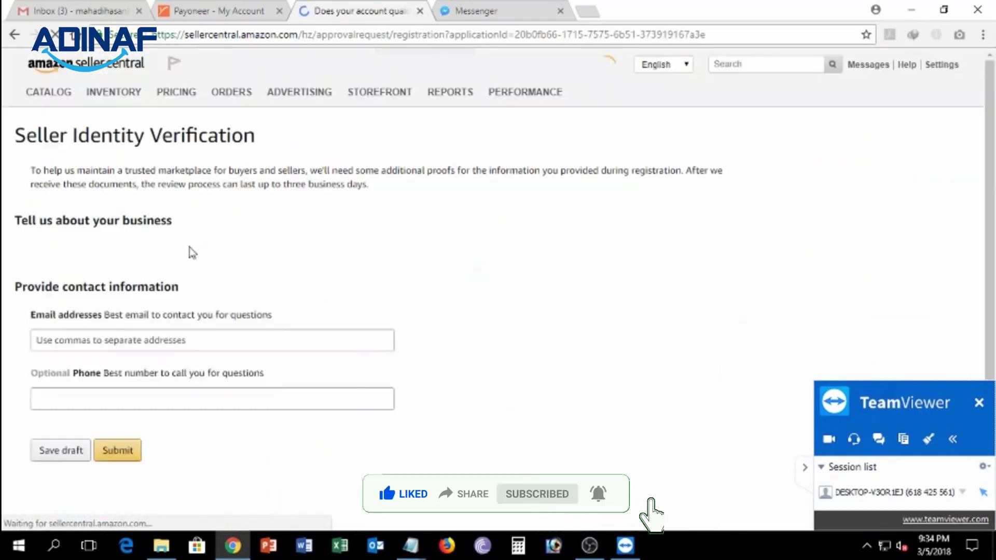
Choose Bangladesh as business country and review the national ID and bank statement requirements.
click(124, 283)
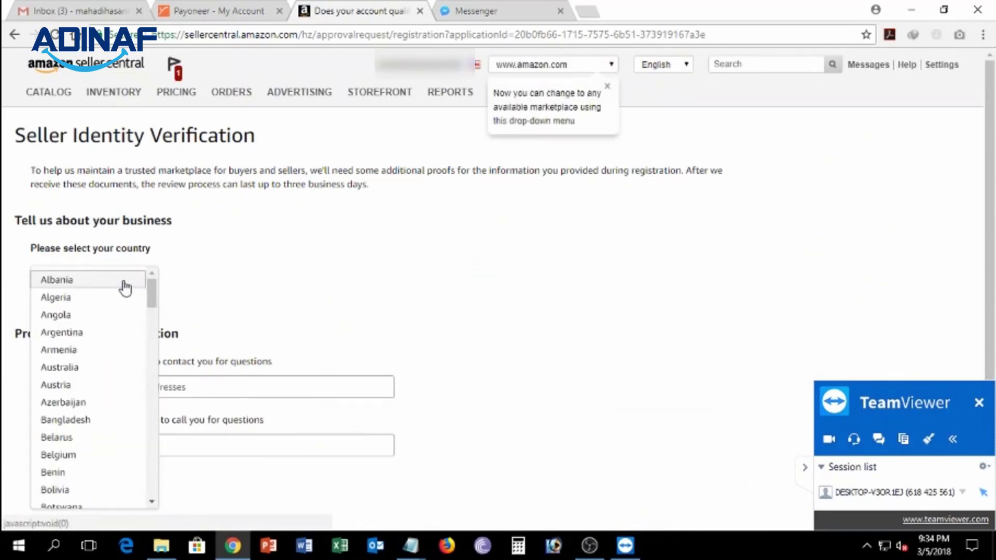
click(78, 420)
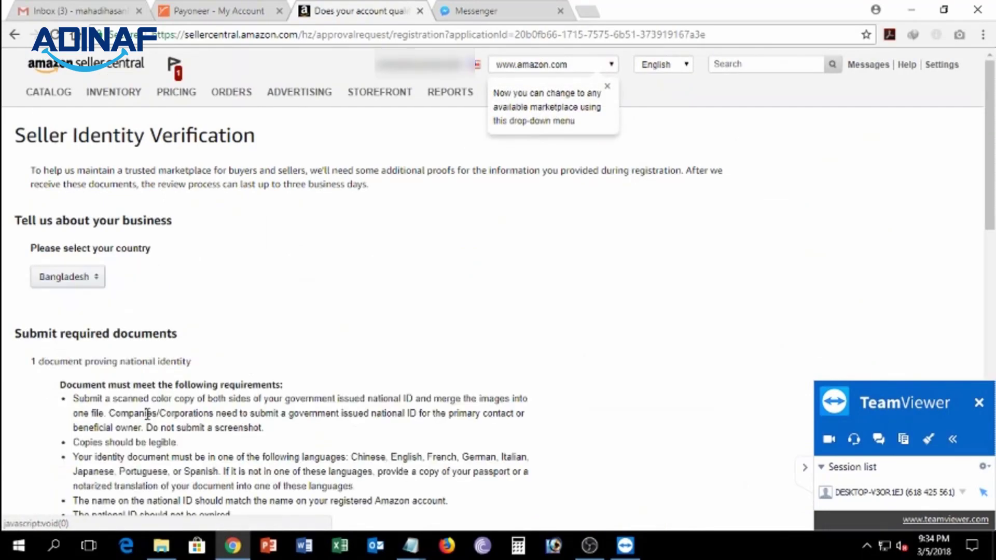
scroll(189, 363, down, 1)
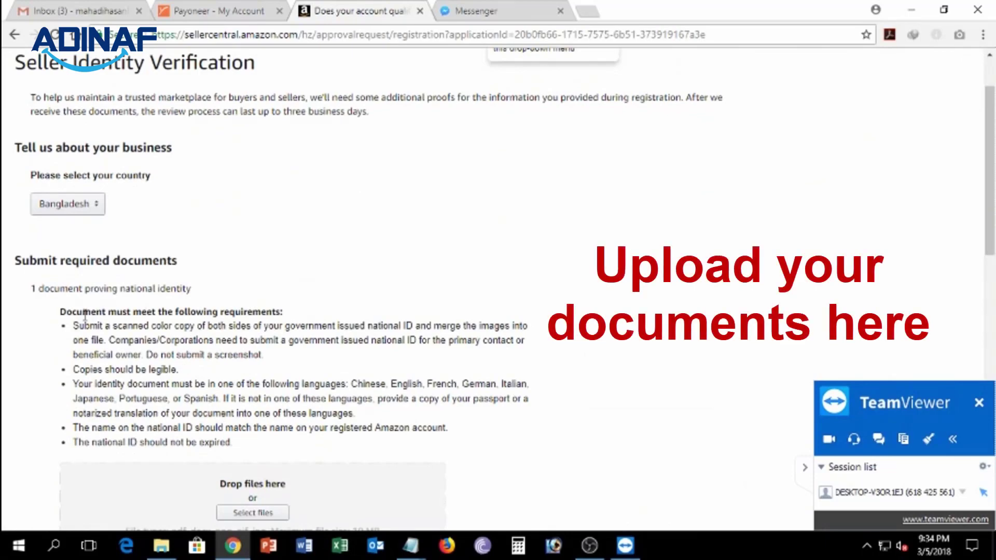
drag(177, 314, 259, 318)
drag(128, 326, 563, 344)
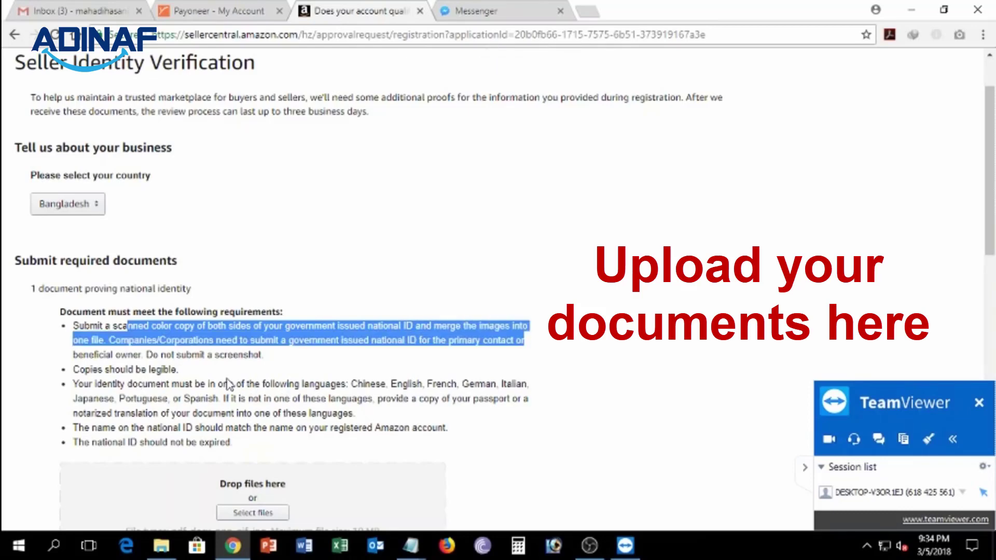
drag(389, 384, 410, 384)
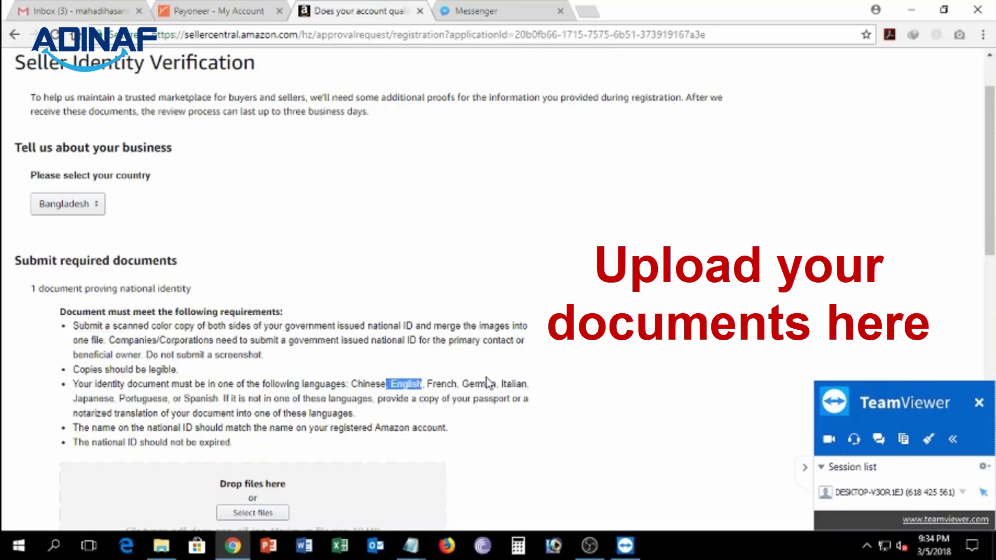
scroll(487, 383, down, 4)
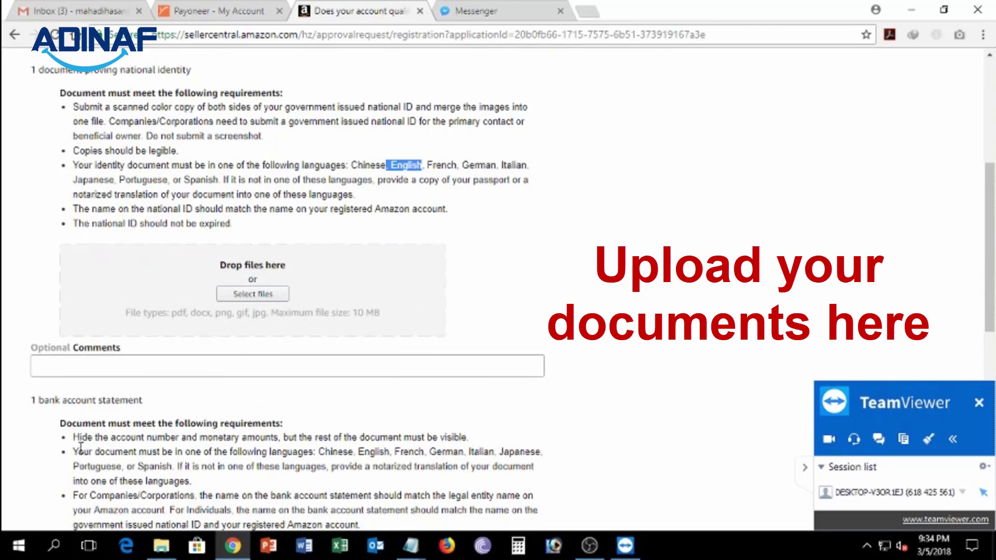
drag(72, 423, 356, 434)
scroll(560, 463, down, 1)
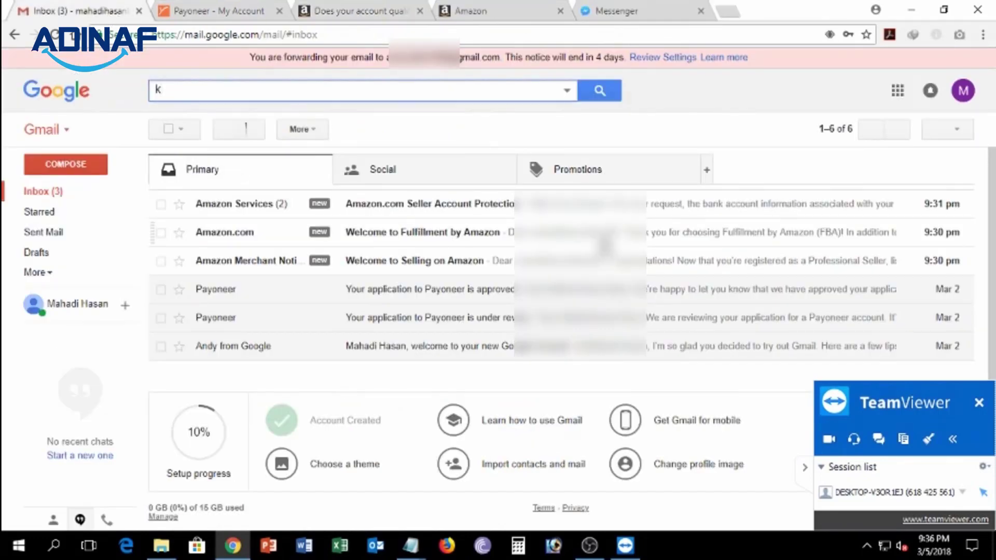
Read the Seller Account Protection and FBA welcome emails, then return to Seller Central.
click(575, 210)
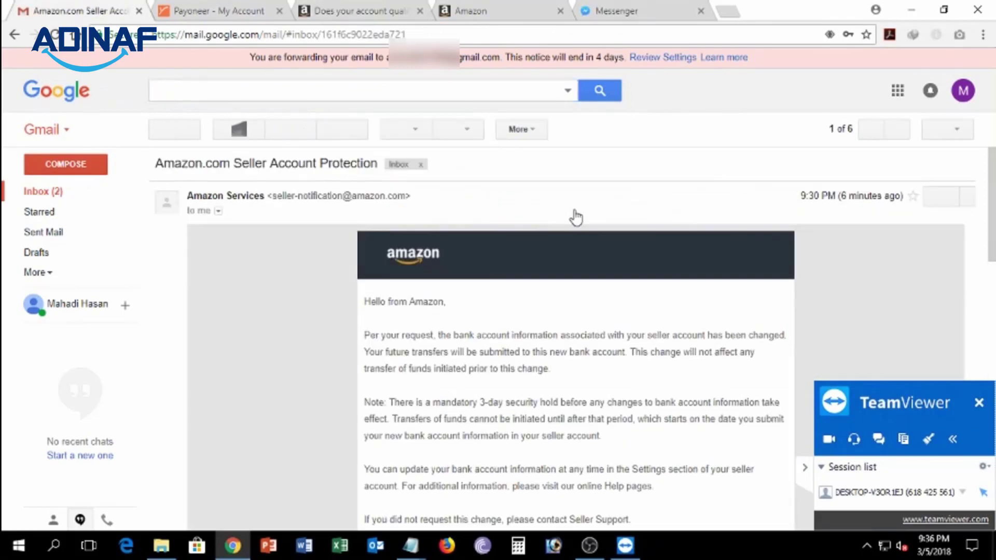
scroll(571, 349, down, 2)
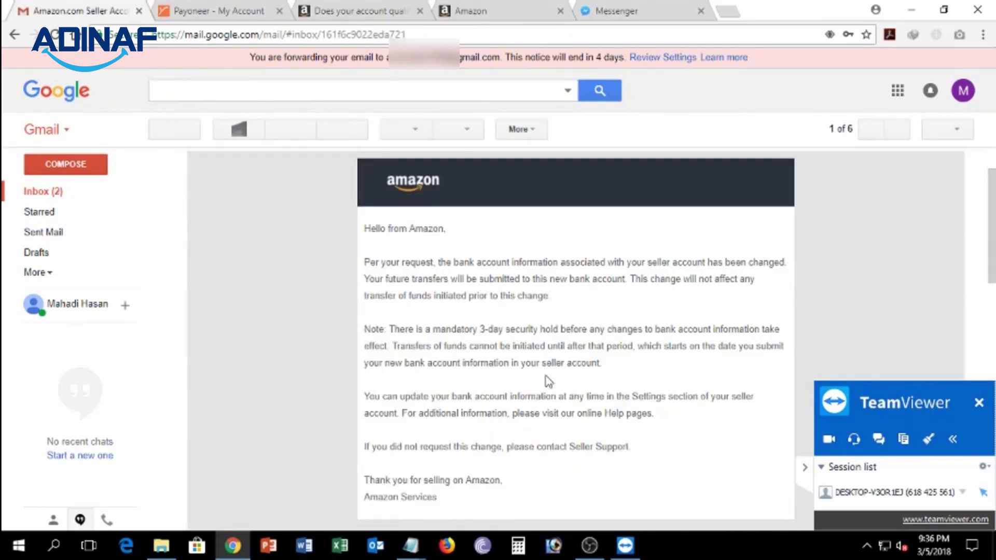
click(60, 194)
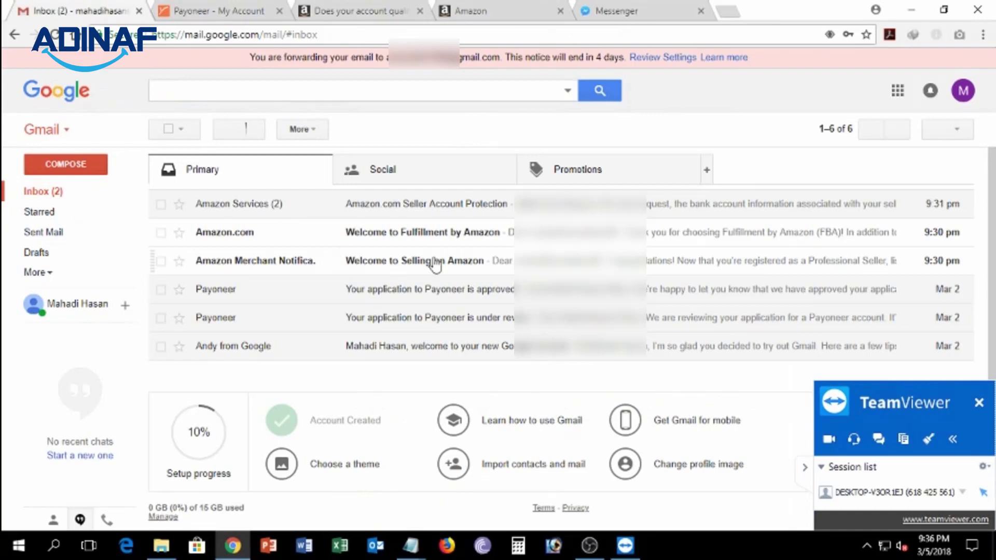
click(441, 234)
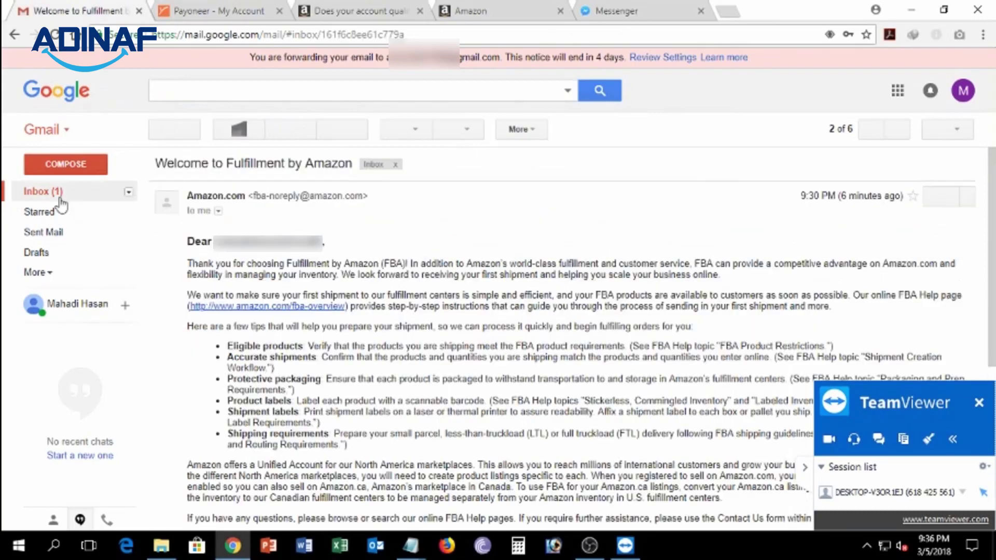
click(44, 192)
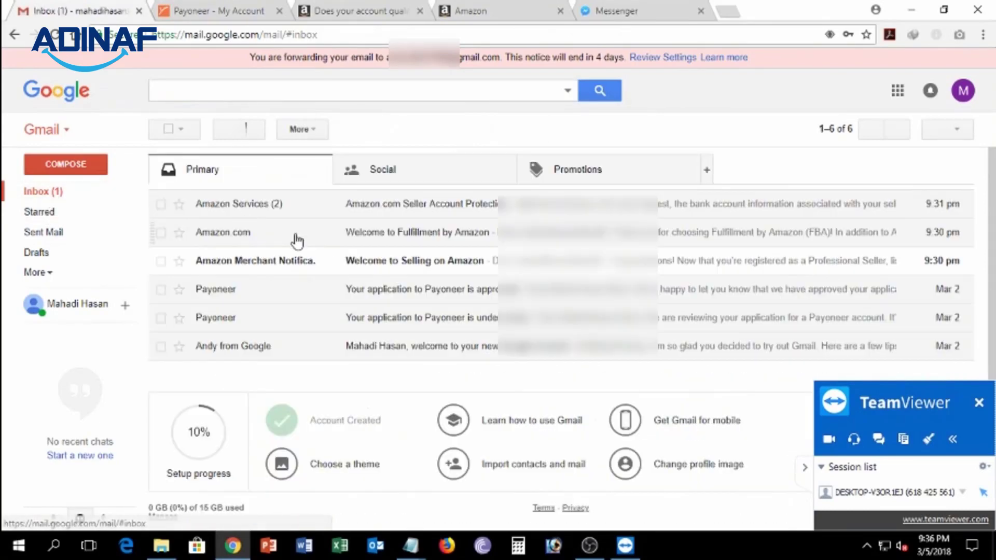
click(358, 18)
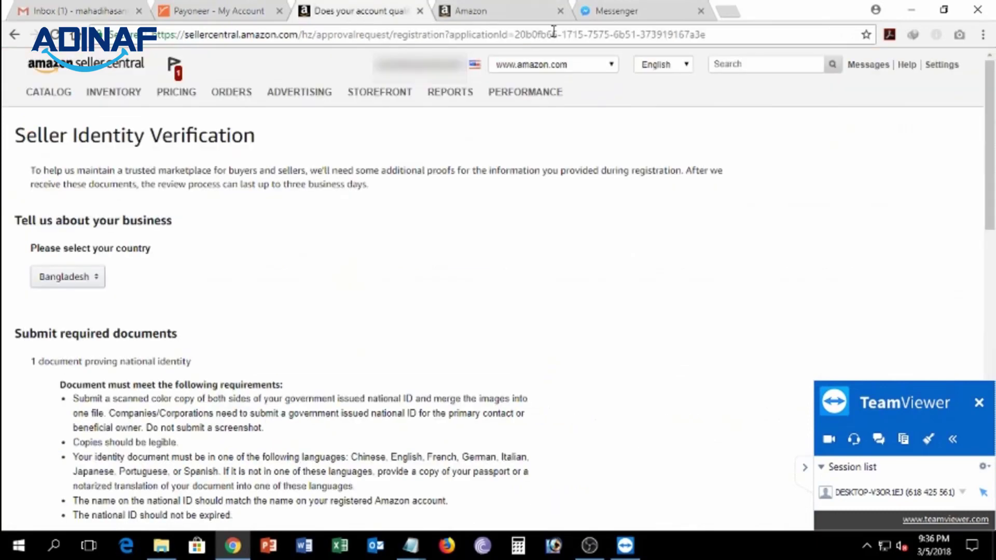
From the dashboard, open the Payments Summary and scroll the $0.00 balance statement.
click(86, 77)
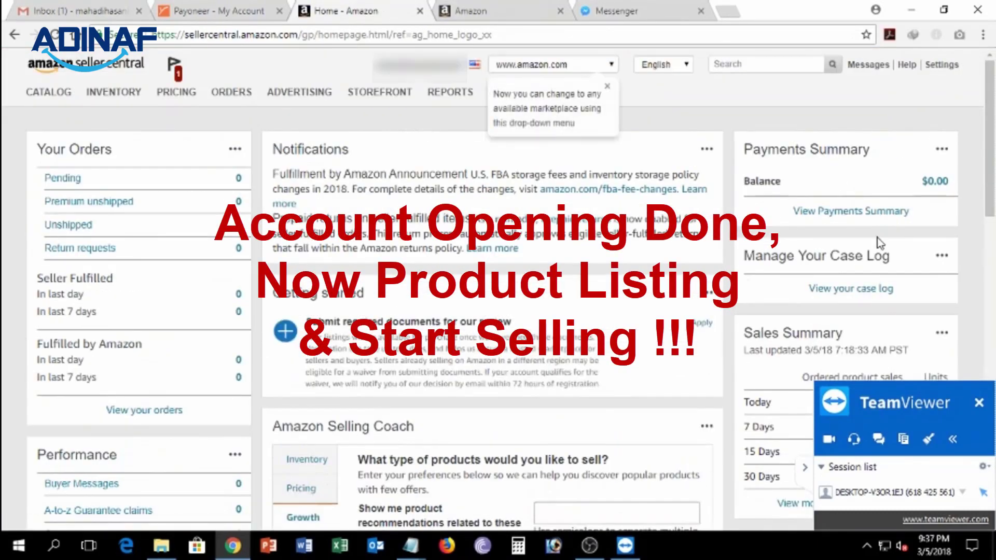
scroll(877, 238, down, 3)
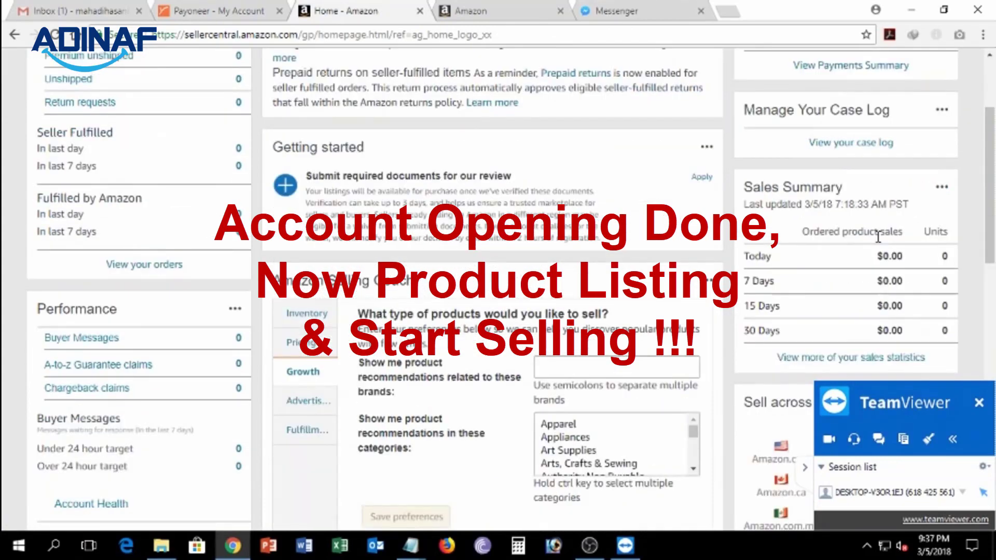
scroll(878, 238, up, 3)
click(874, 216)
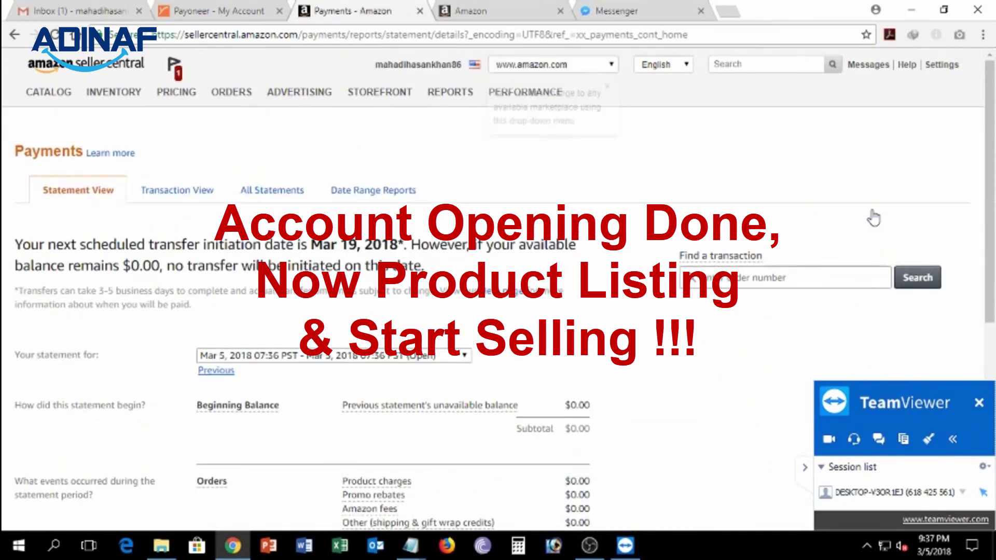
scroll(874, 218, down, 2)
scroll(790, 206, down, 2)
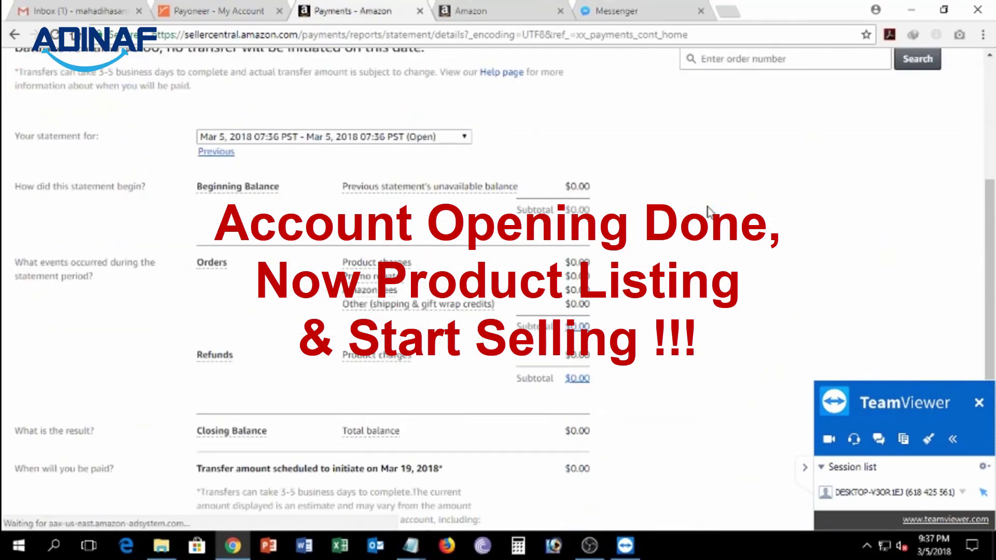
scroll(710, 212, down, 5)
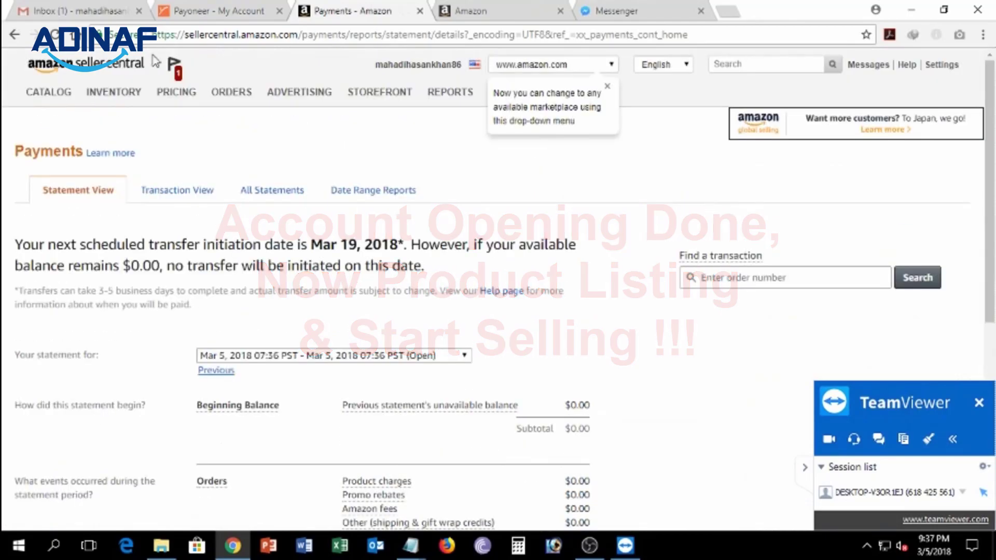